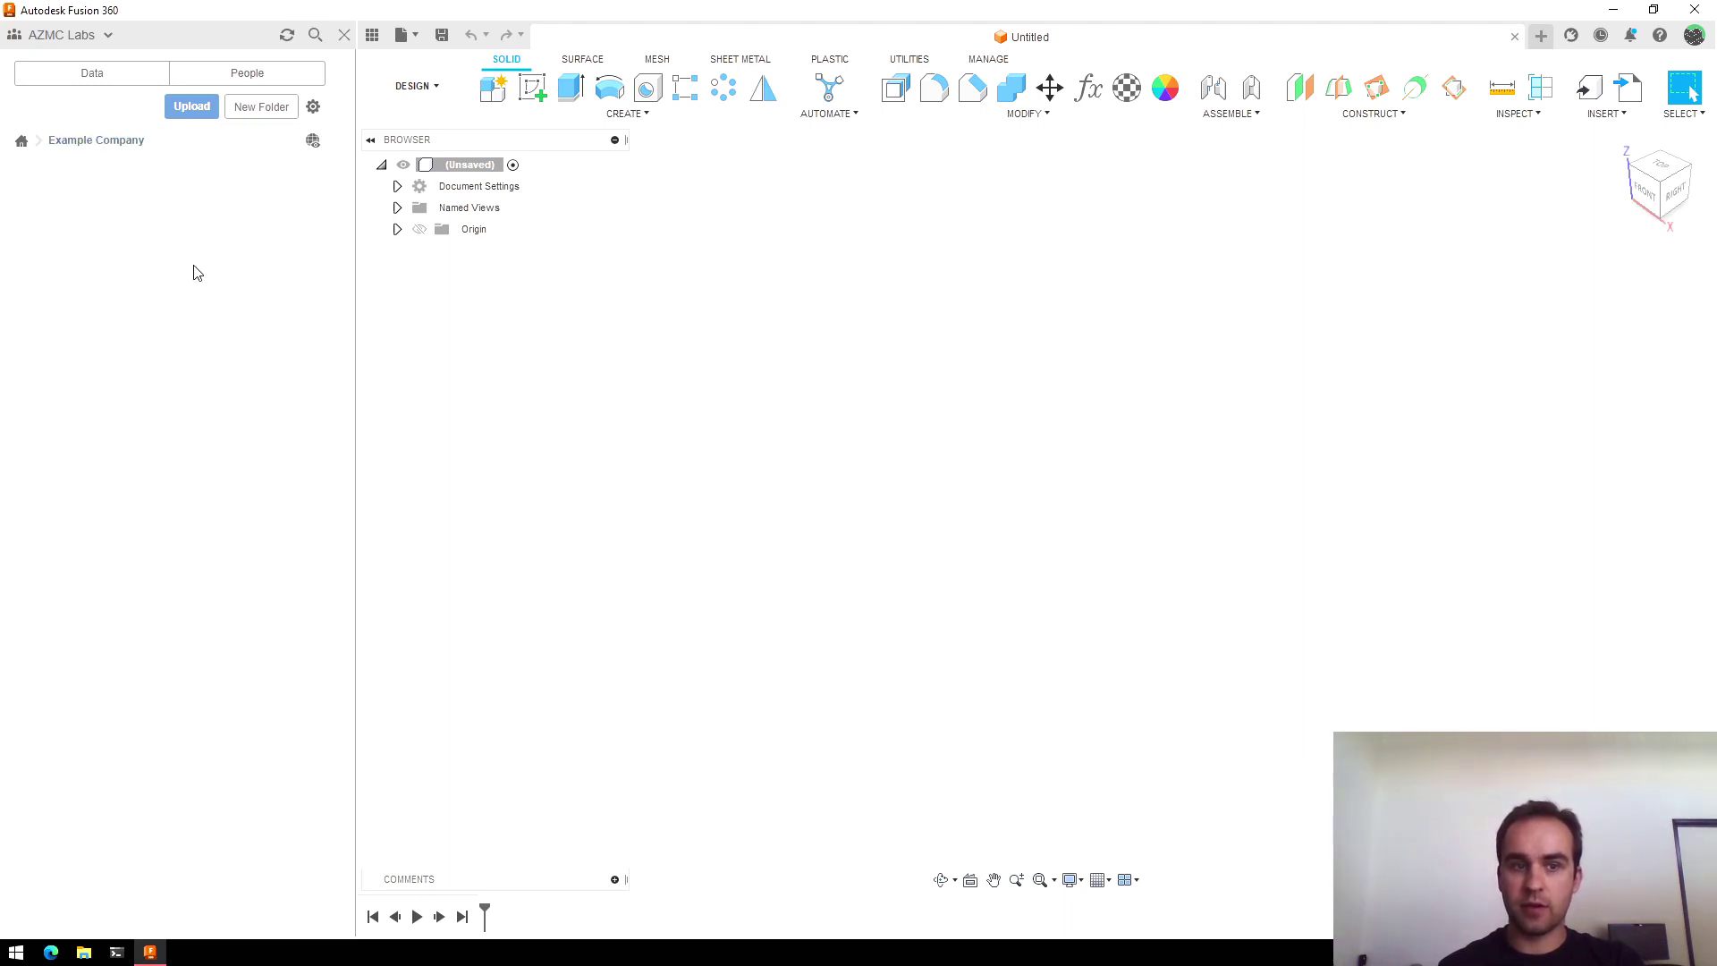
# Create a new folder named 'components' in the Example Company project's Data panel.
pyautogui.click(250, 116)
pyautogui.write('co')
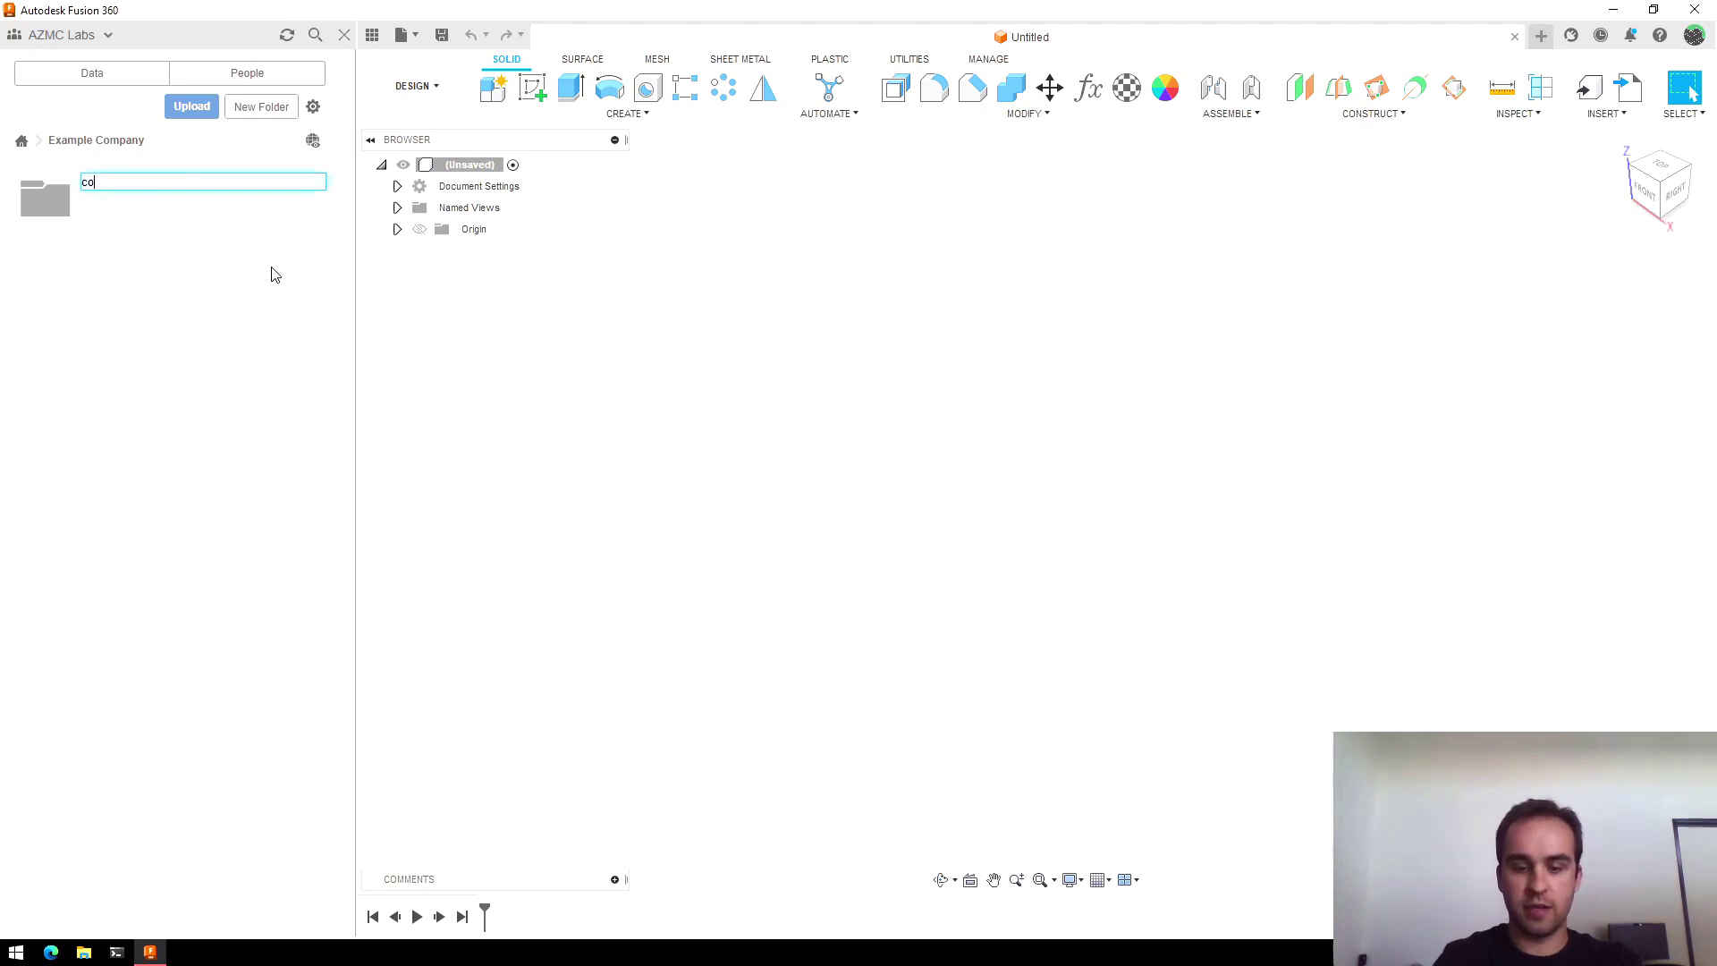
pyautogui.write('mponents')
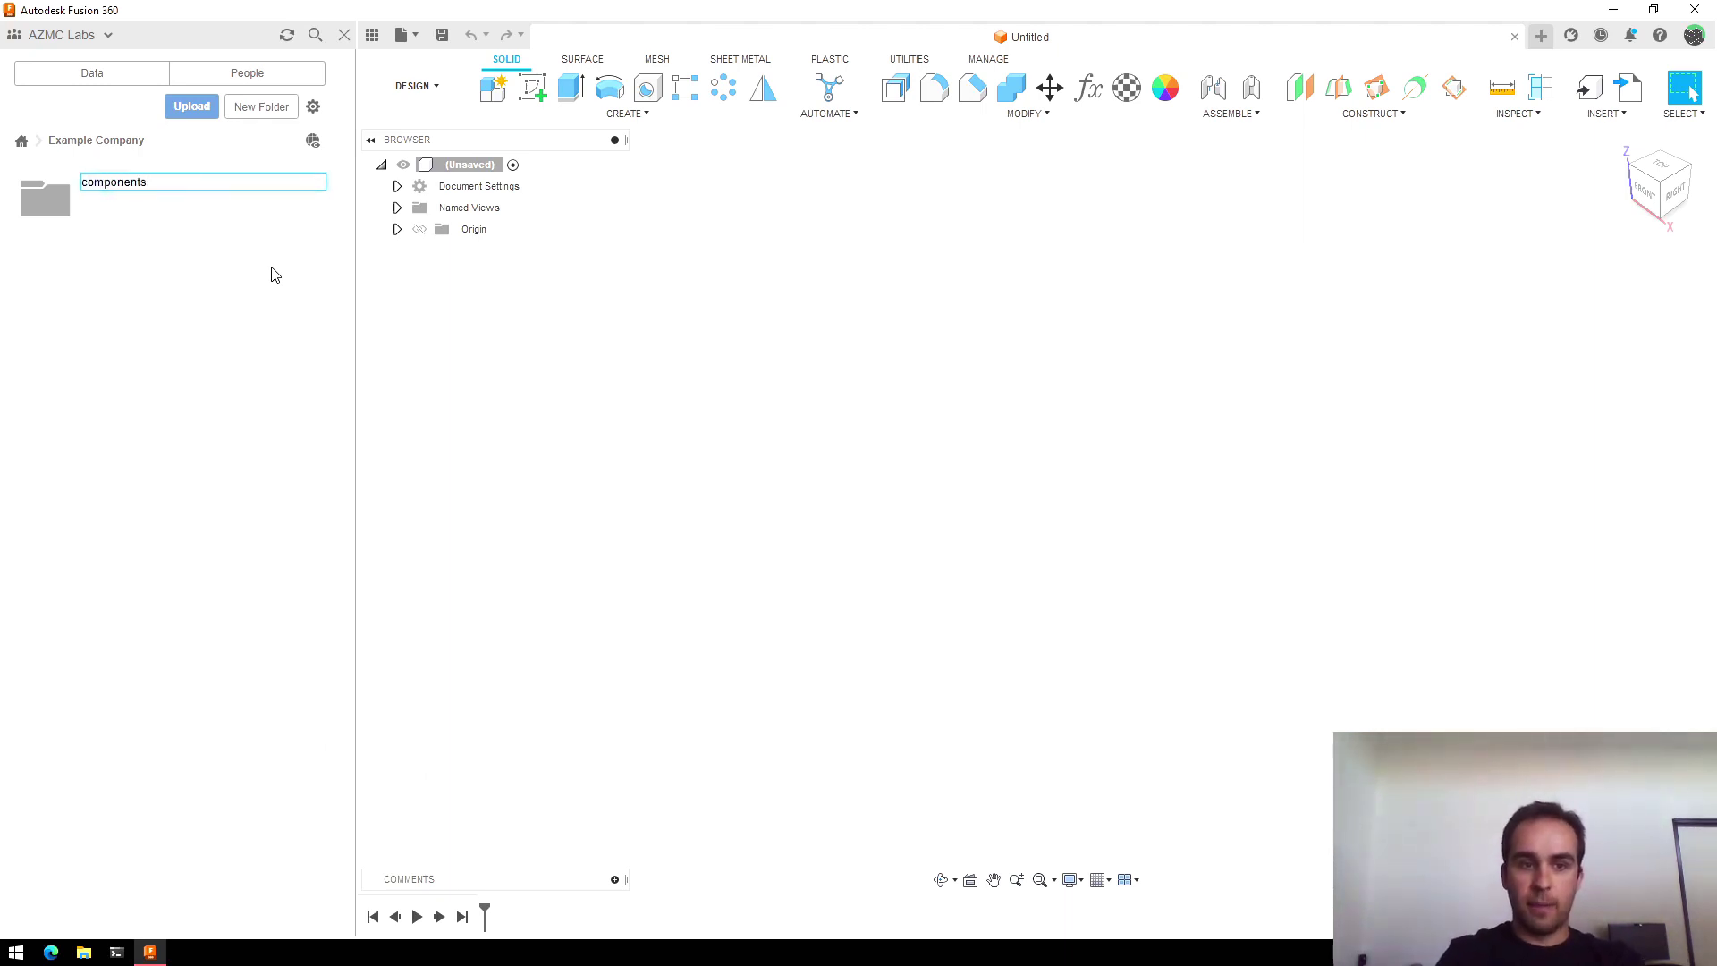
pyautogui.press('Return')
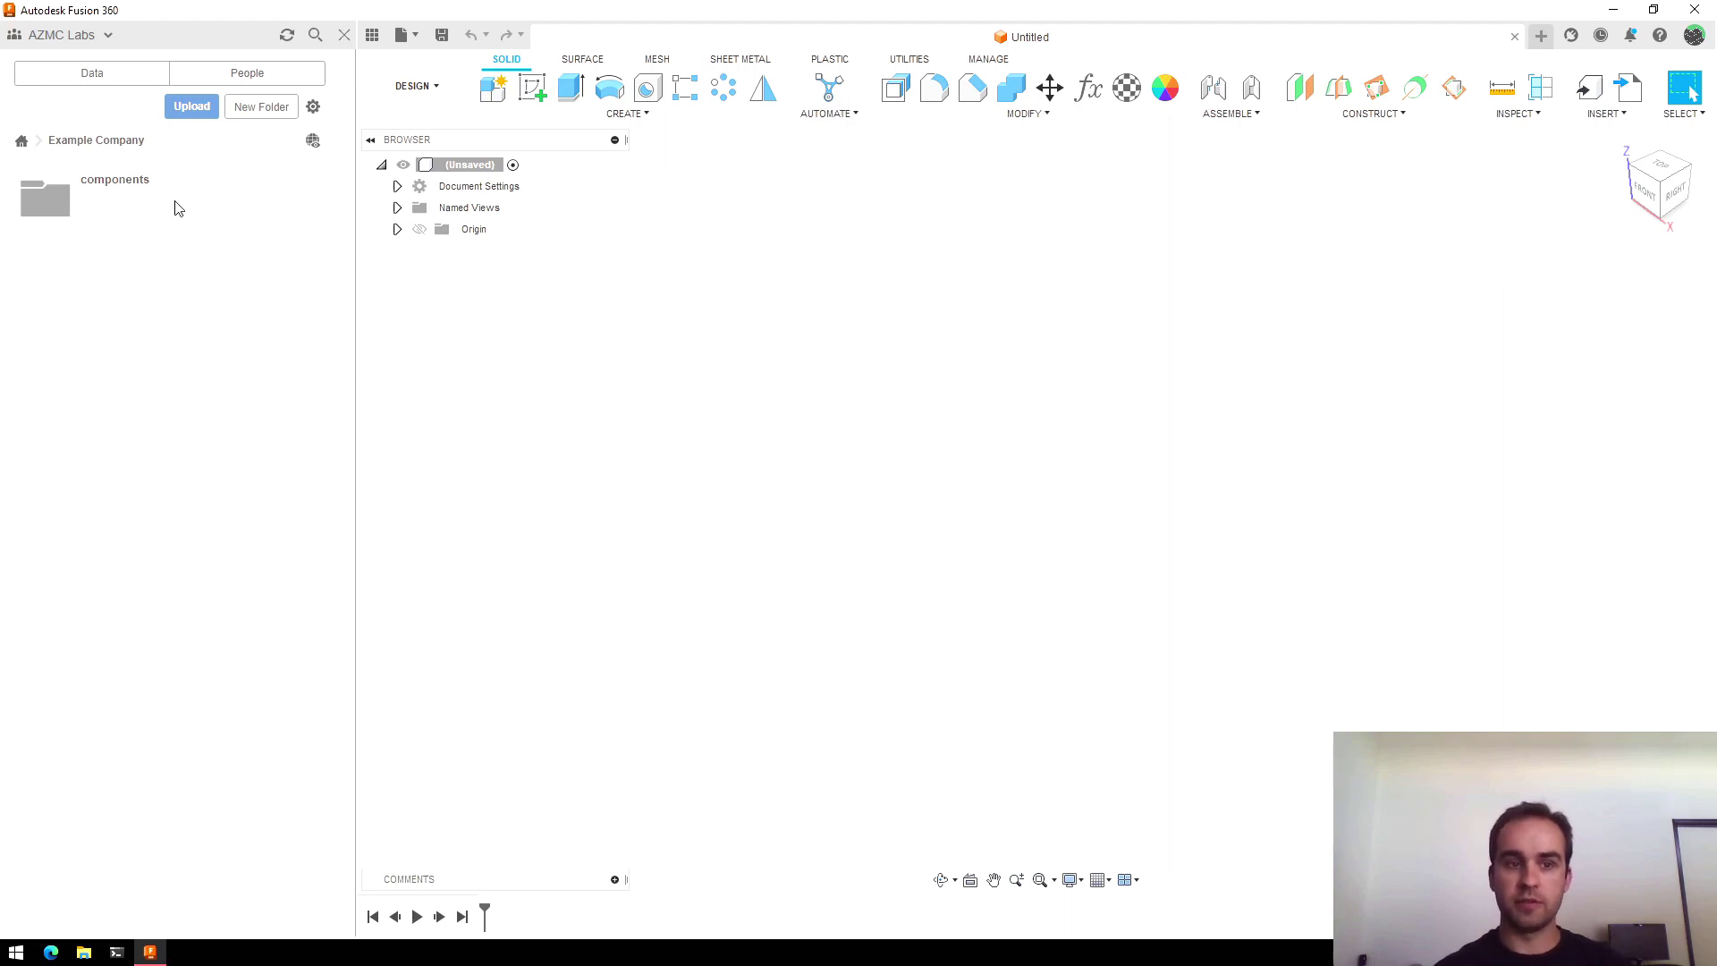
pyautogui.doubleClick(128, 197)
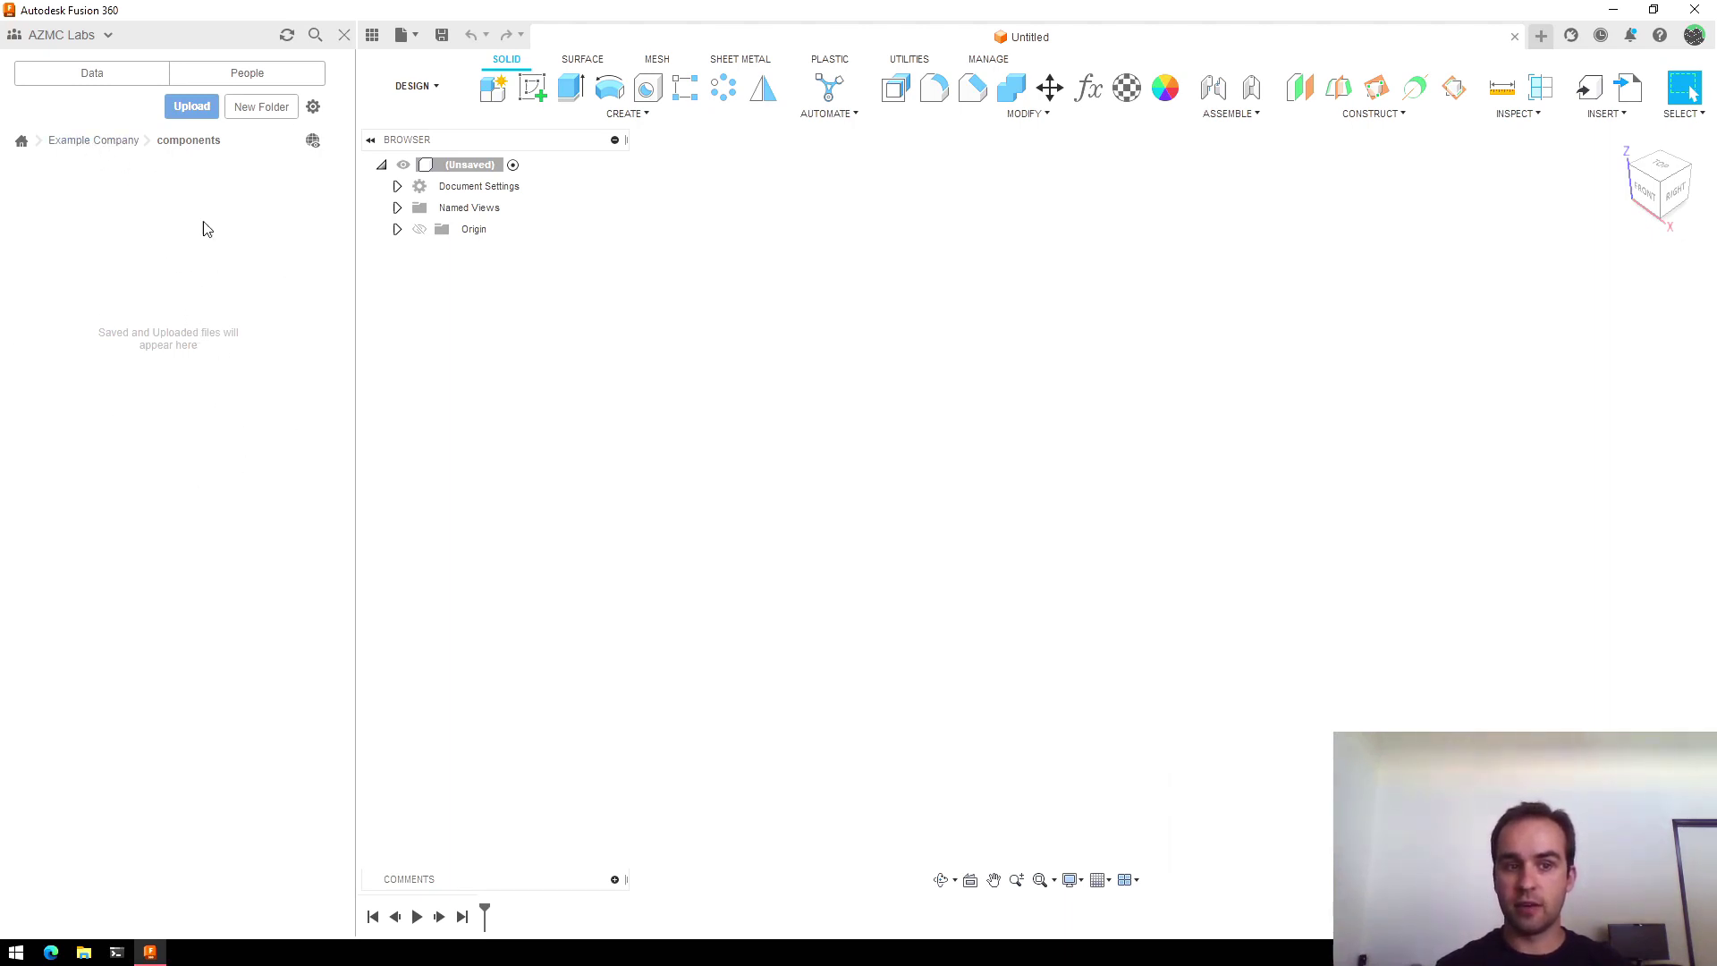
pyautogui.click(105, 141)
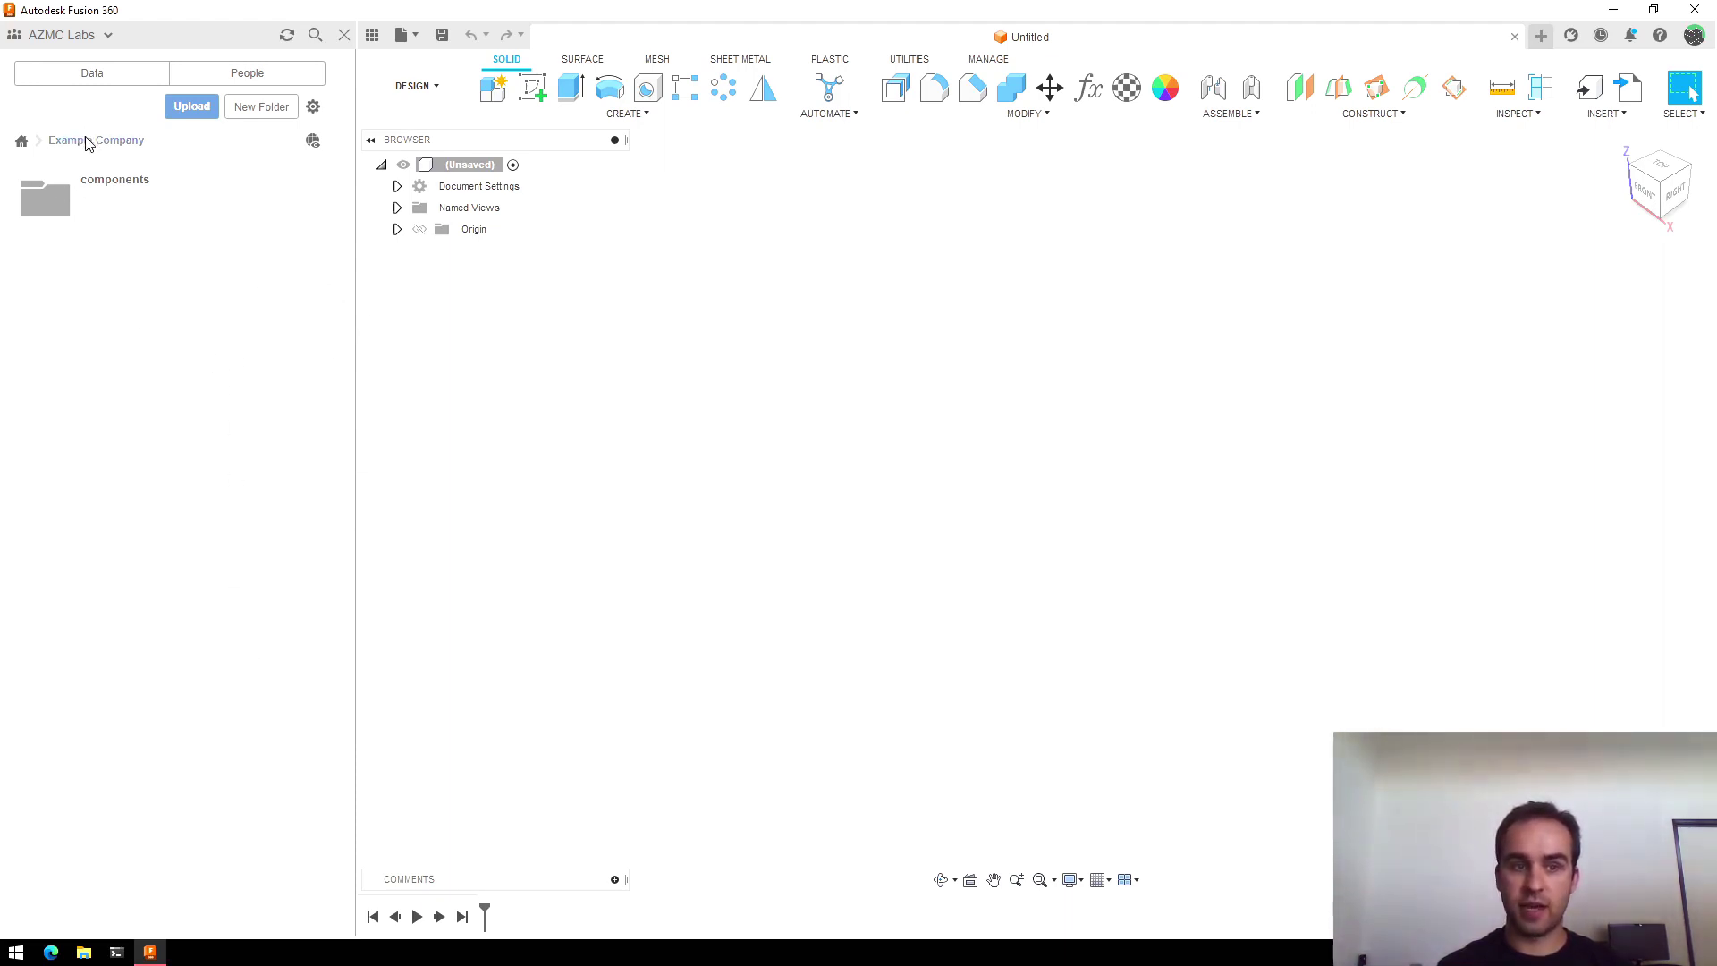
pyautogui.click(159, 204)
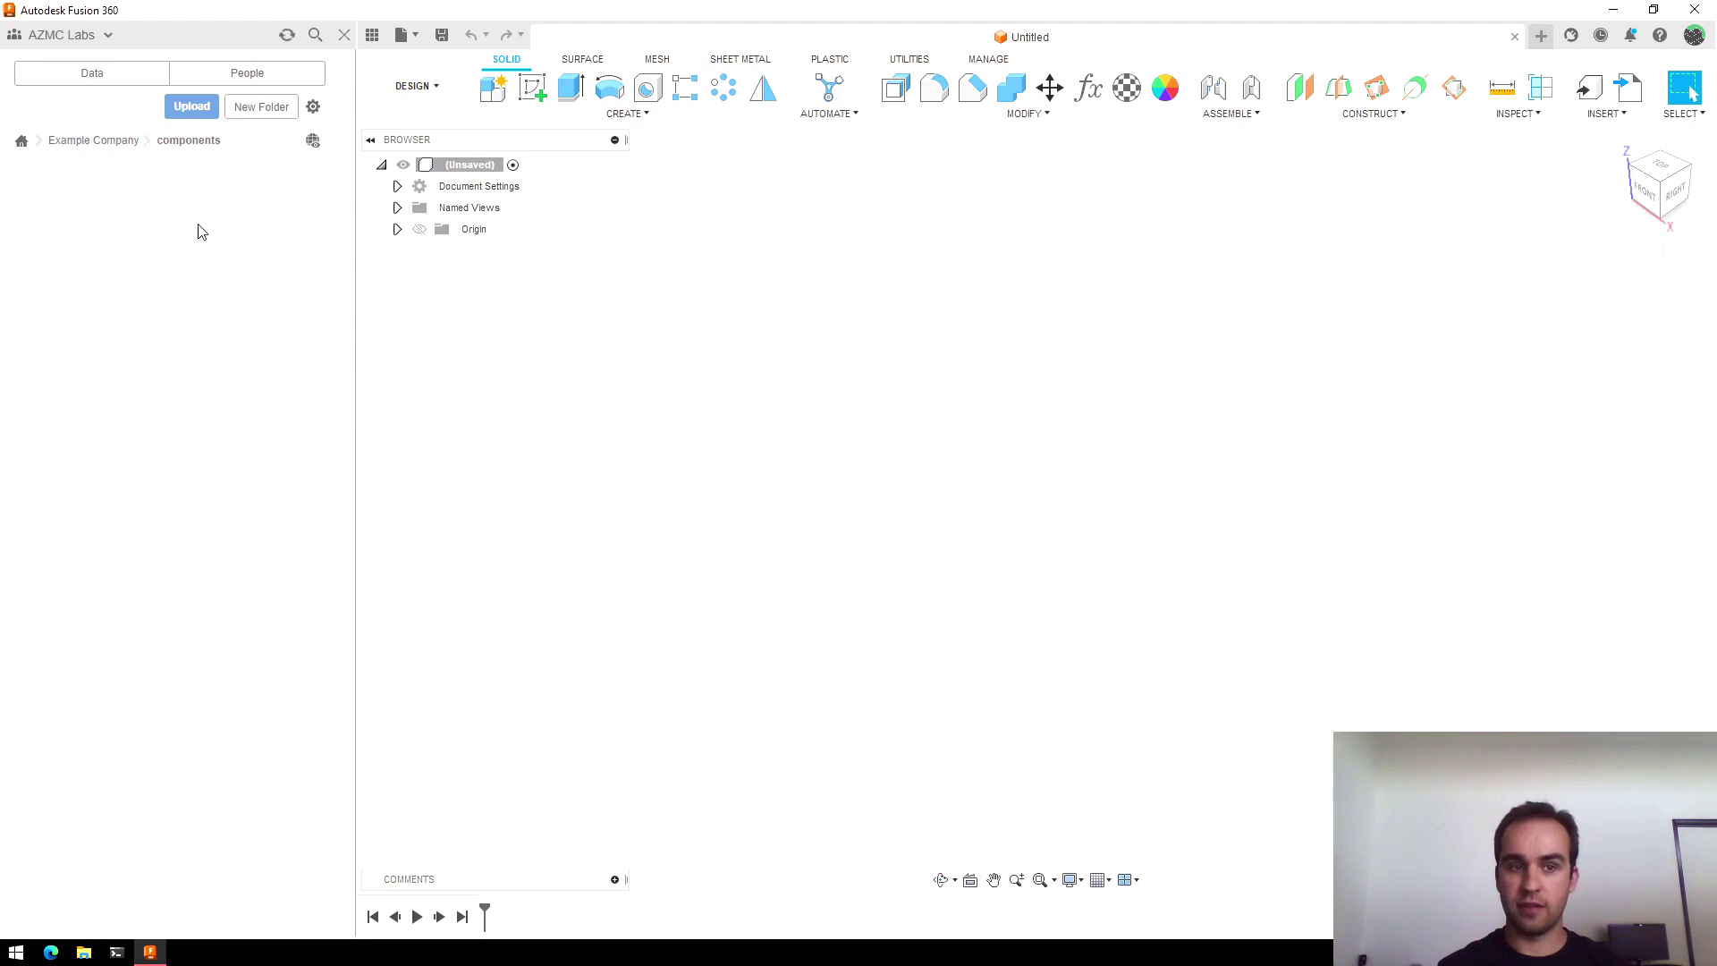
pyautogui.click(98, 144)
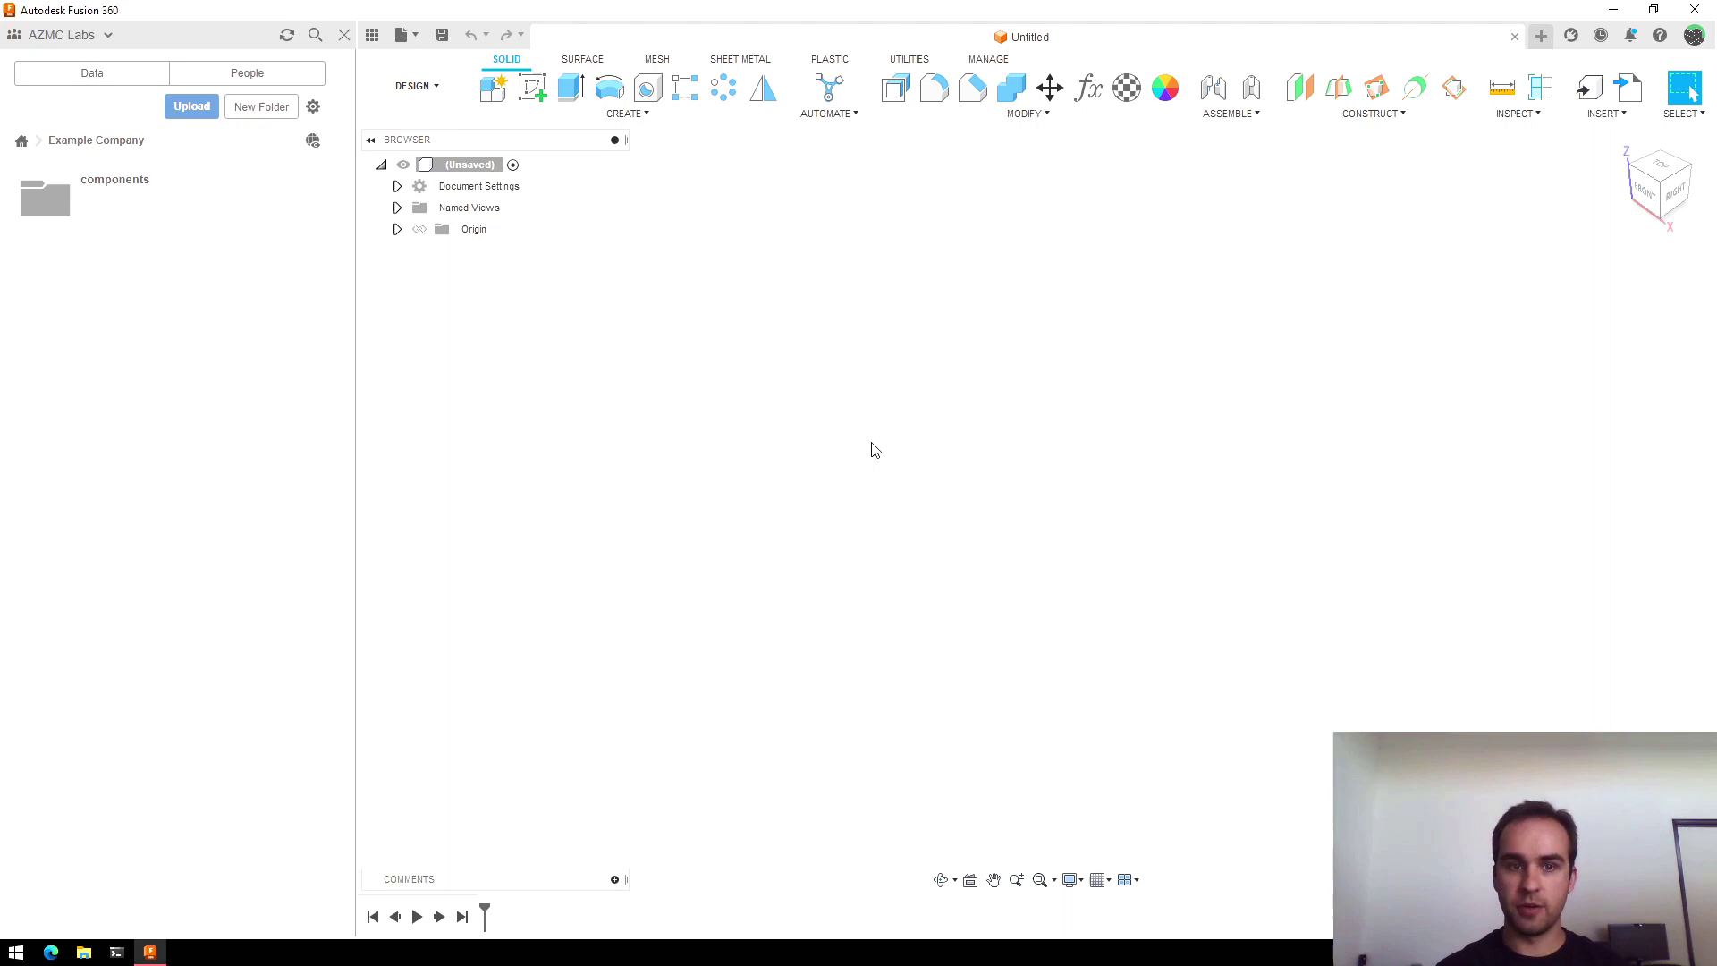
# Save the untitled design as 'EC23010-00_main-assembly' in the Example Company project.
pyautogui.click(441, 35)
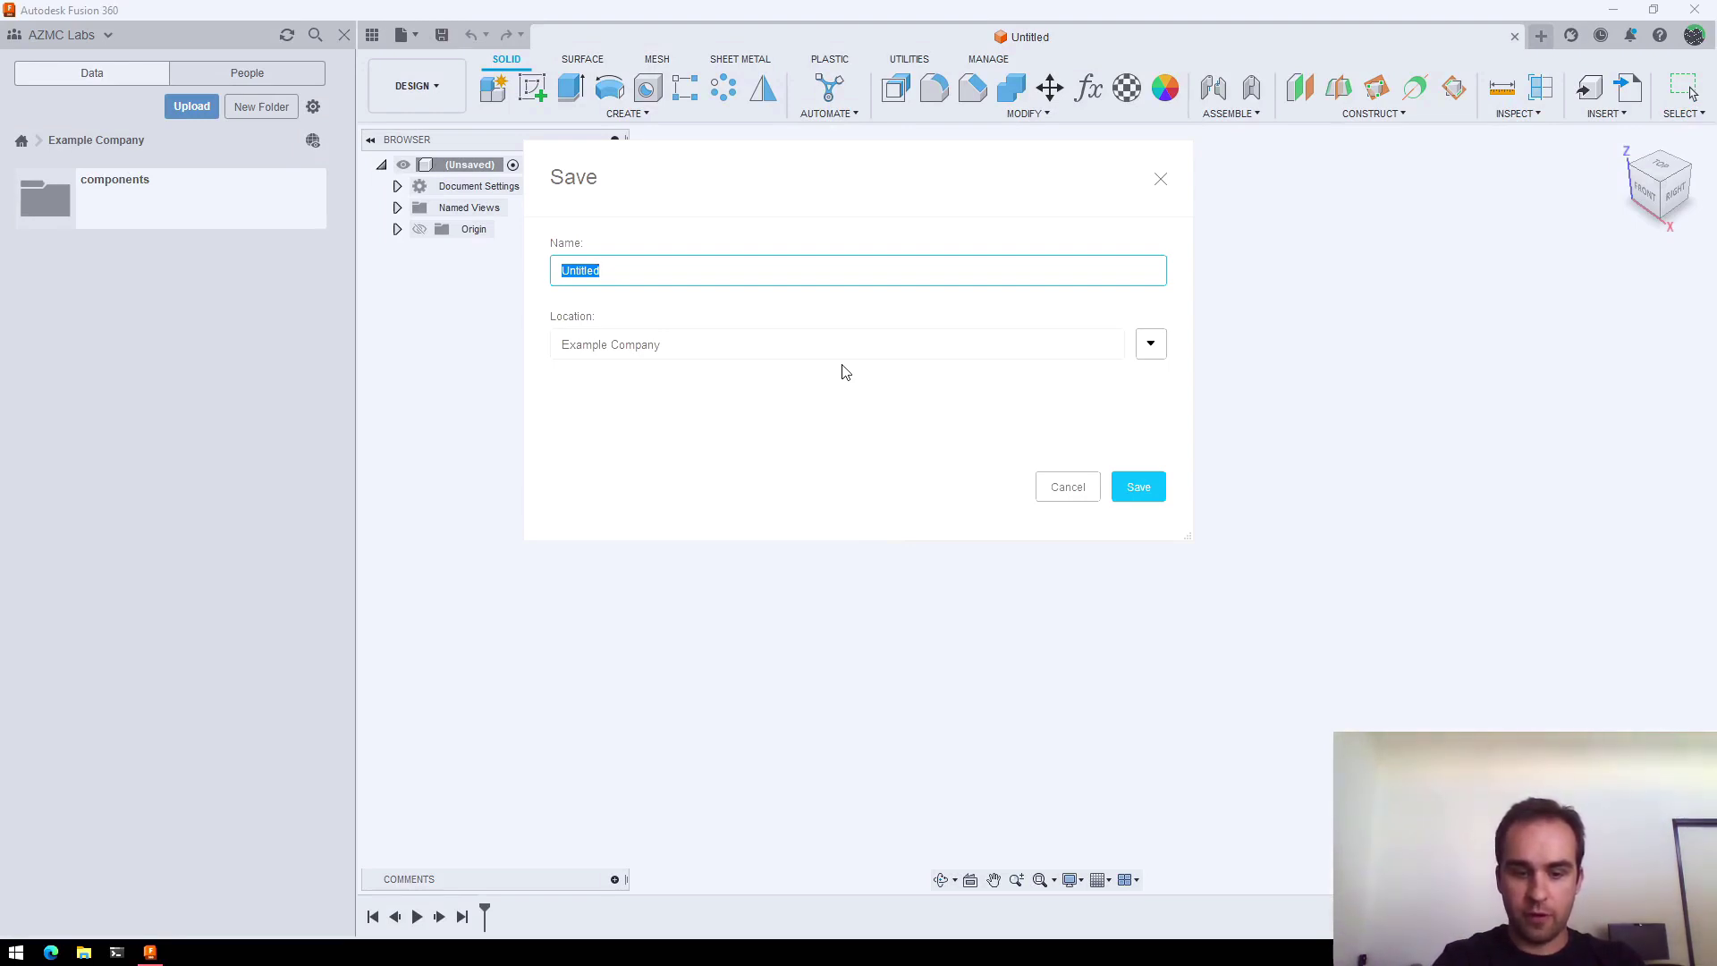
pyautogui.write('EC')
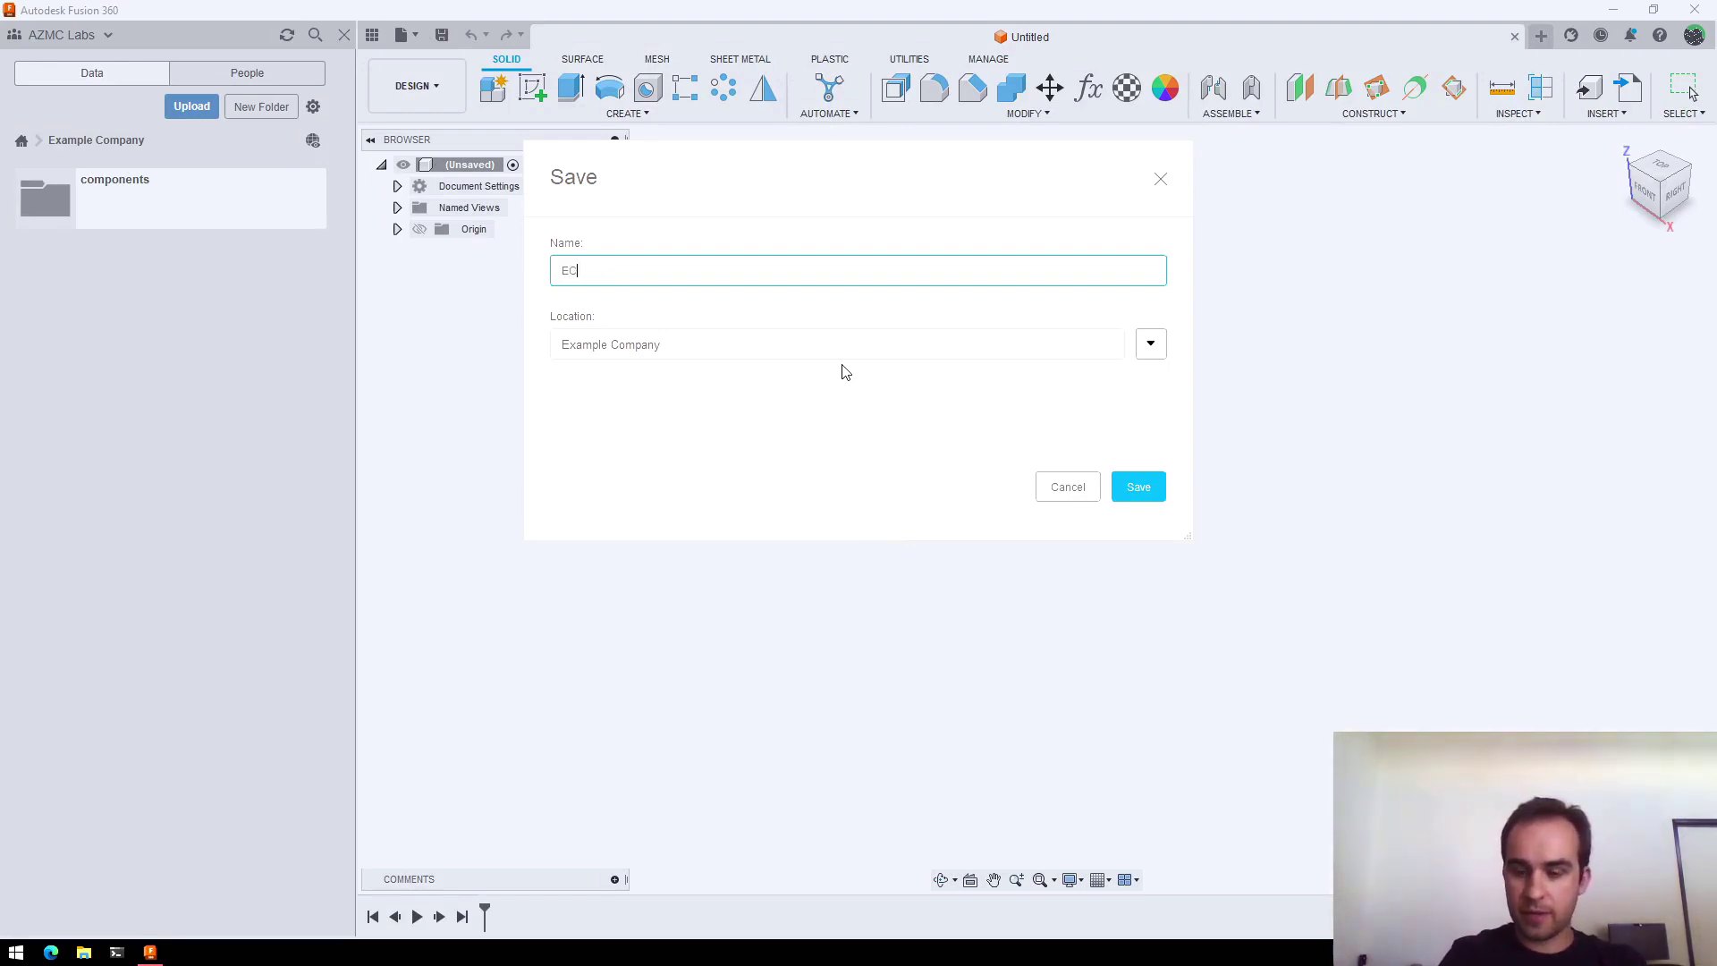
pyautogui.write('23010-00')
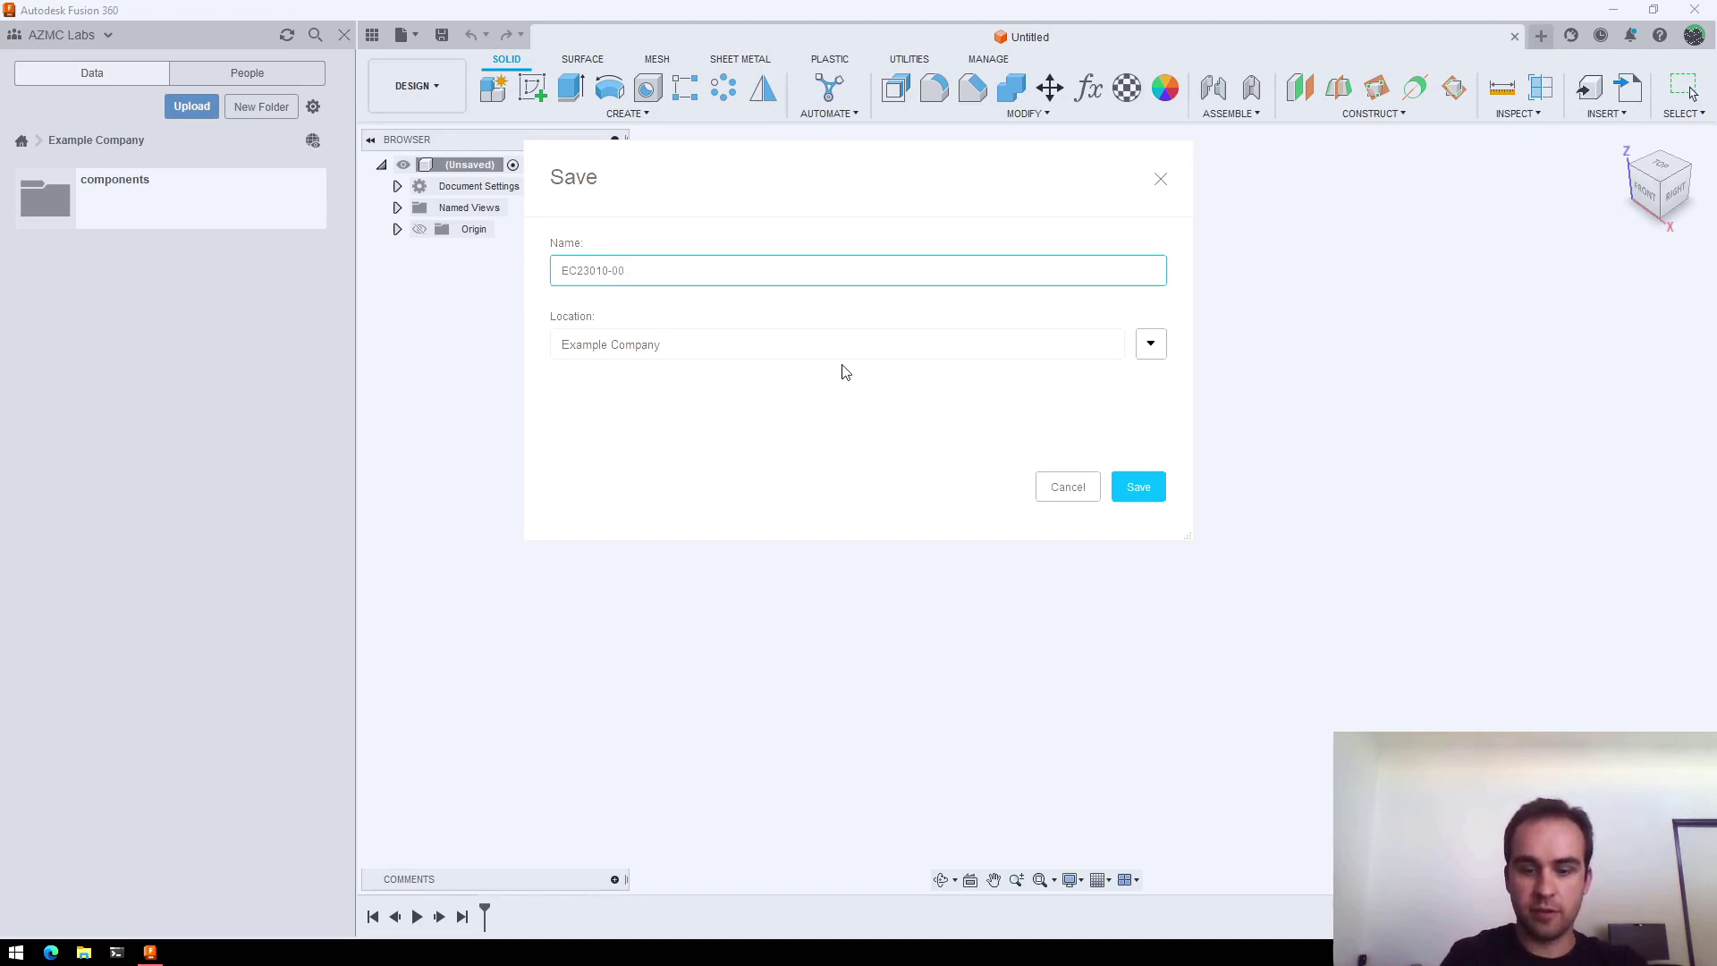
pyautogui.write('_main')
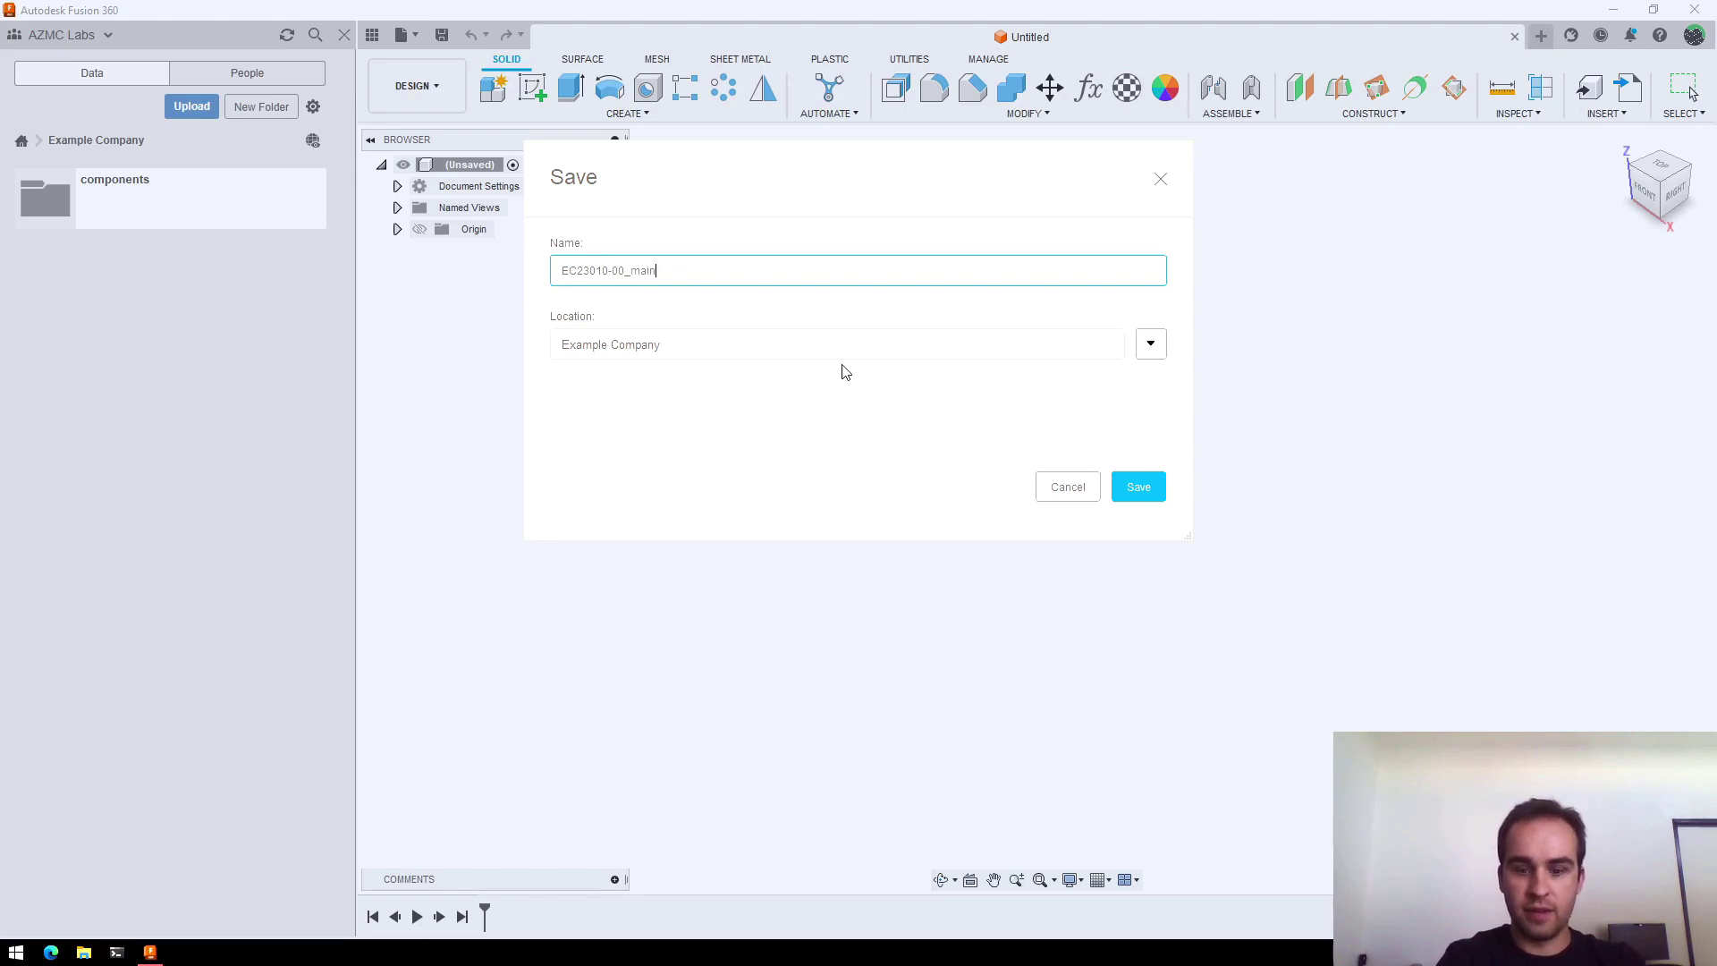
pyautogui.write('-assembly')
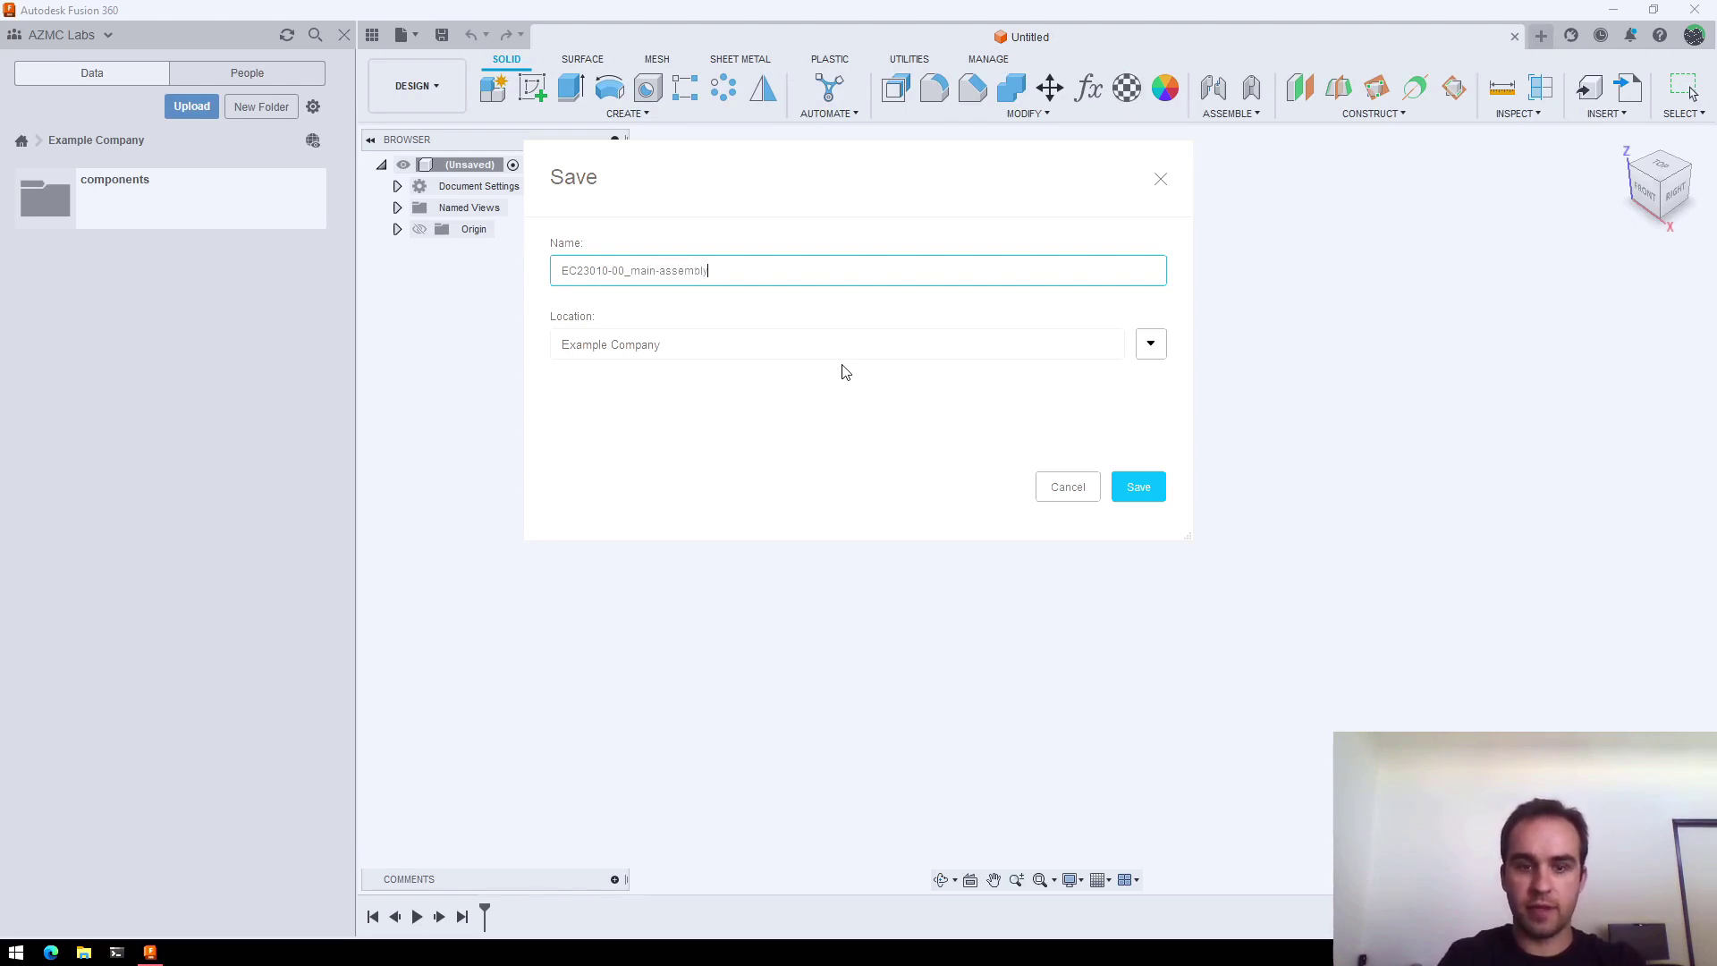
pyautogui.press('Return')
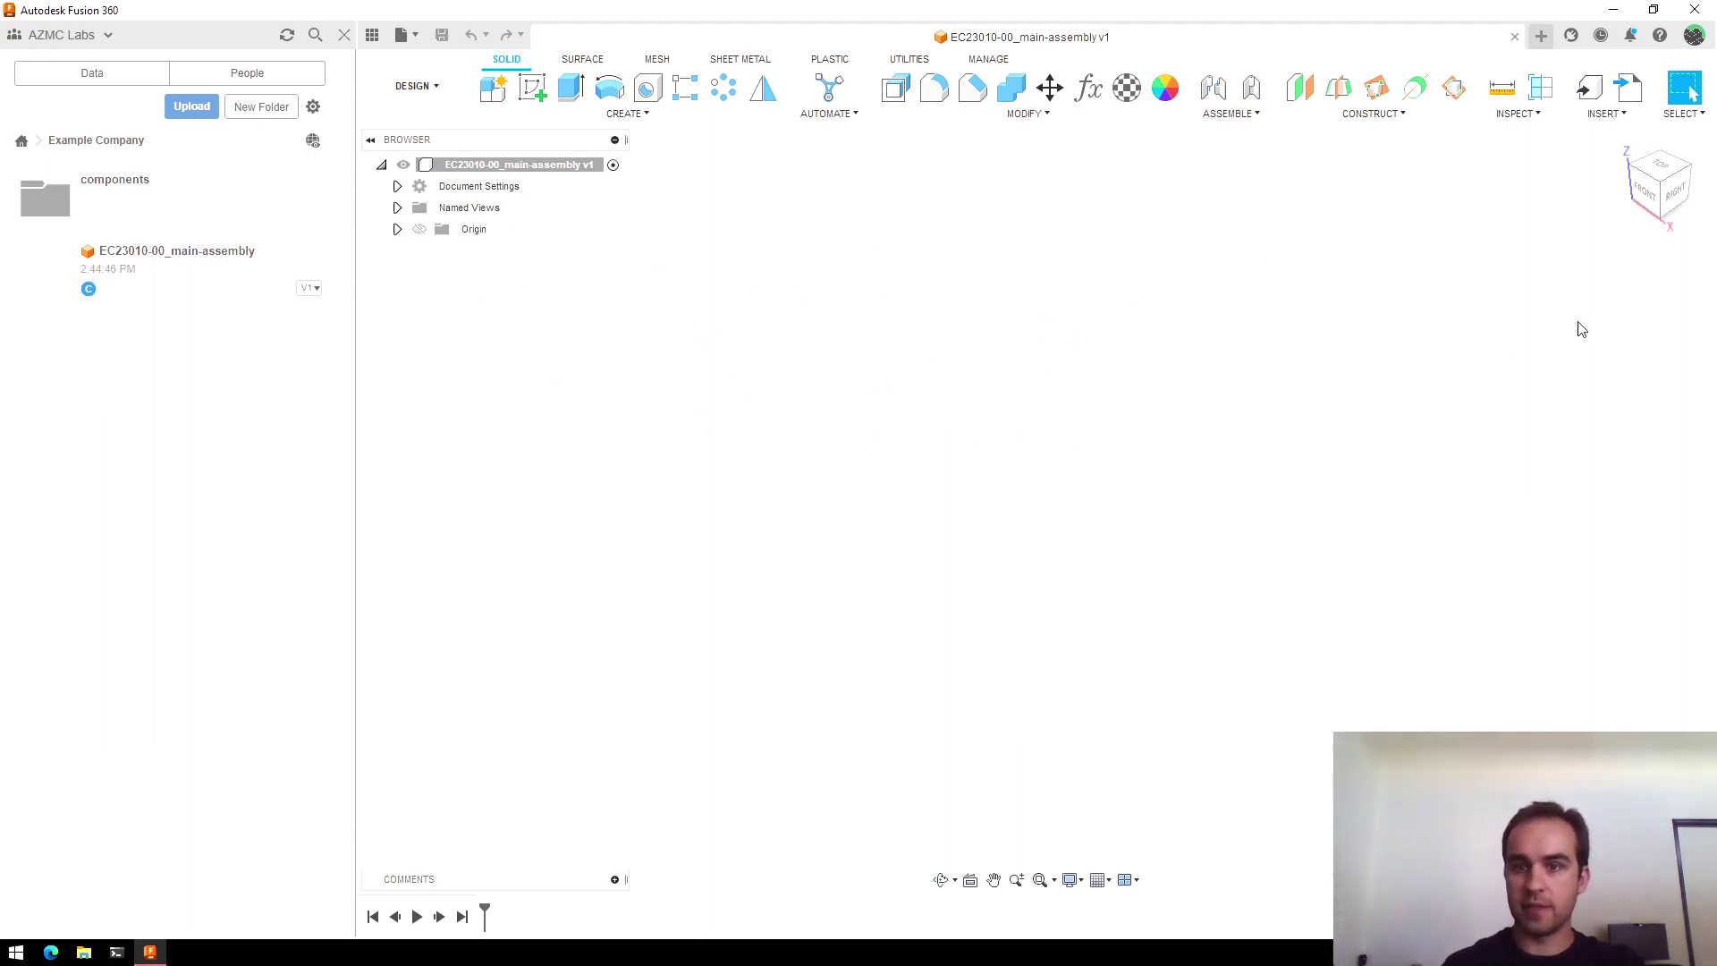
# Start a new blank design and save it as 'EC23010-01_subassembly-1'.
pyautogui.click(1541, 36)
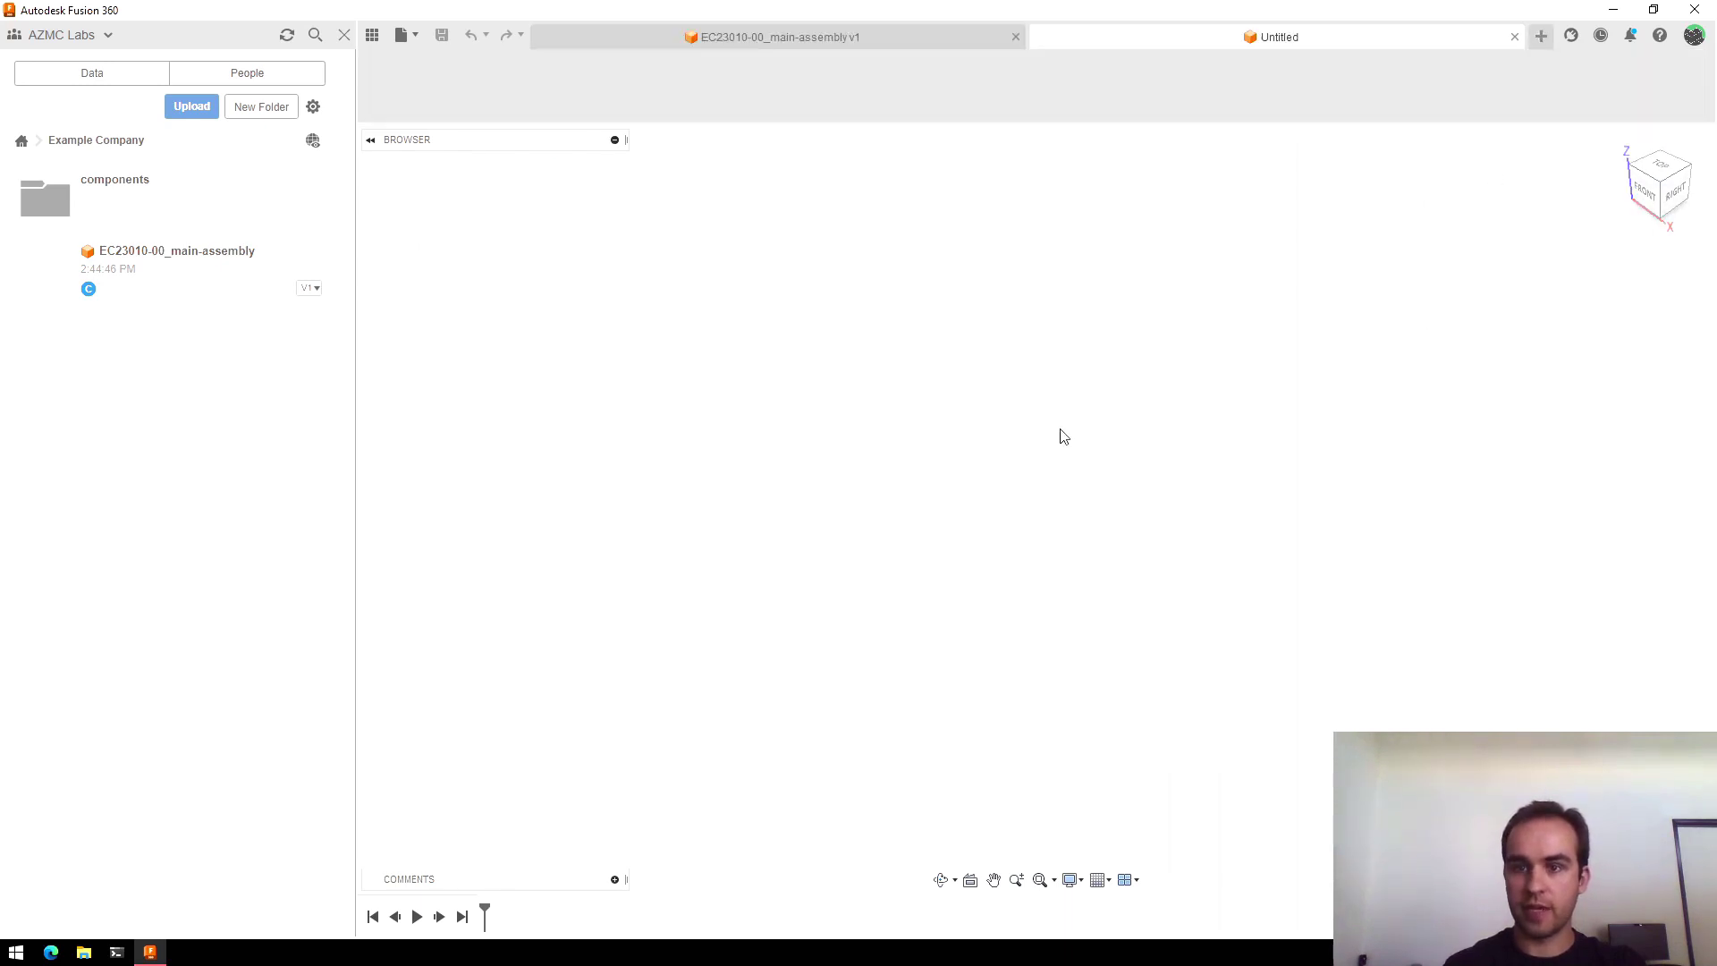
pyautogui.click(441, 35)
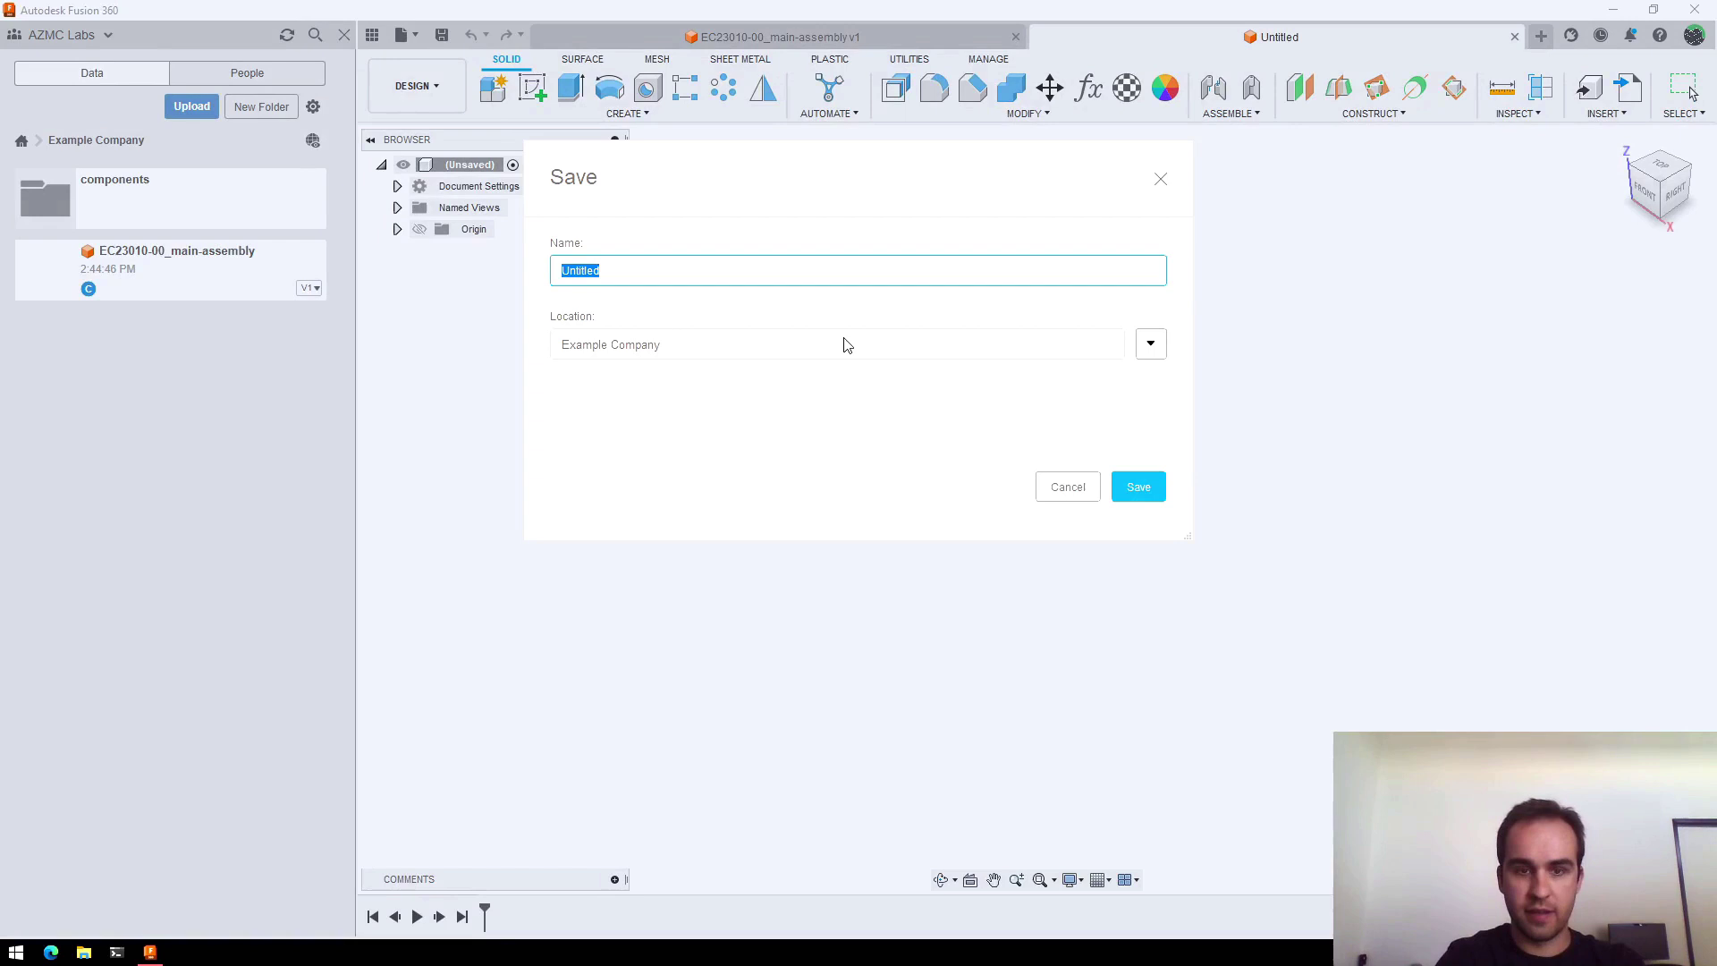
pyautogui.write('EC23010-01')
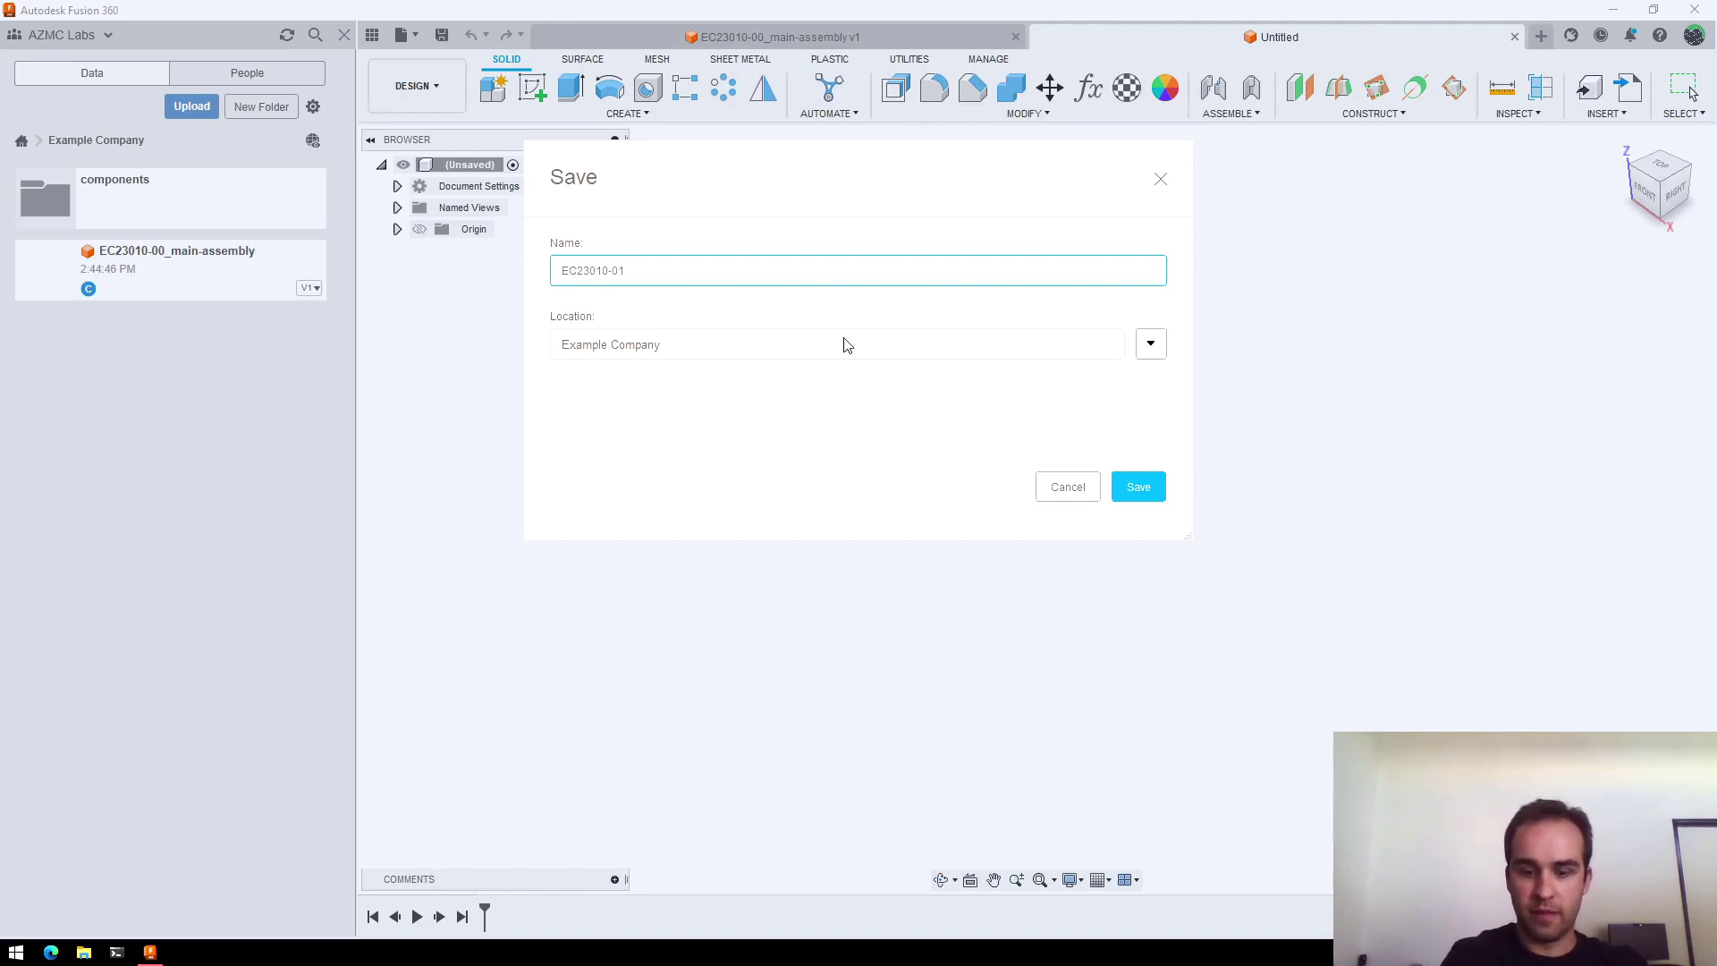
pyautogui.write('_subas')
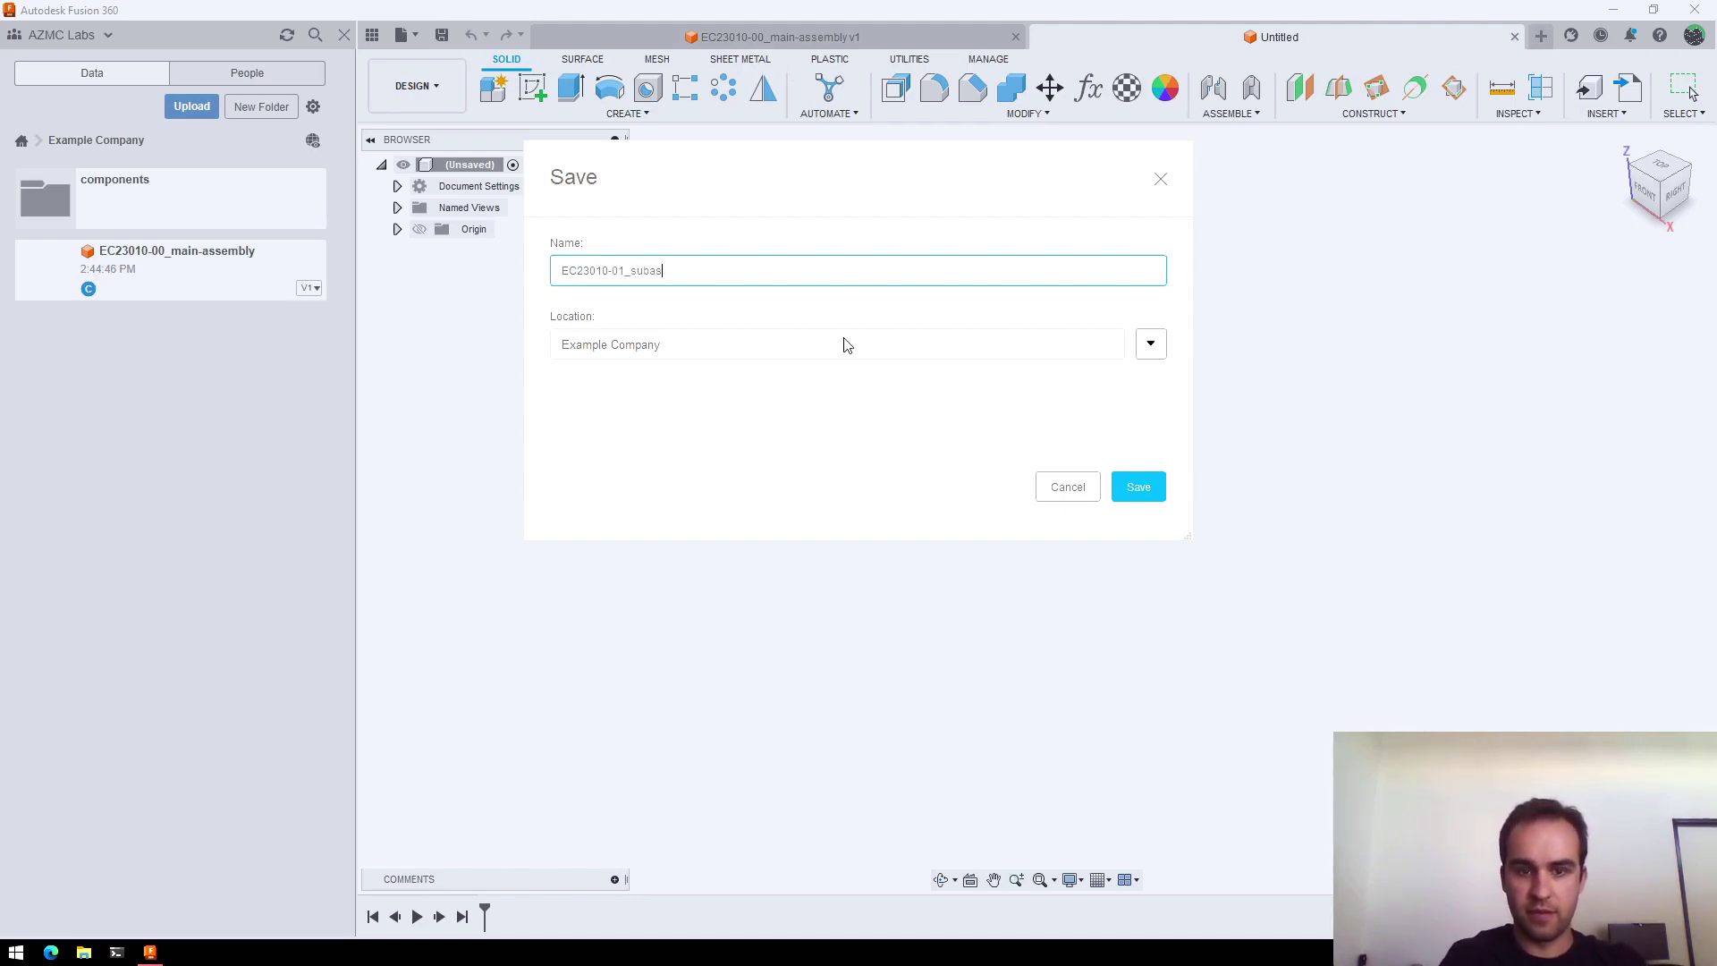
pyautogui.write('sem')
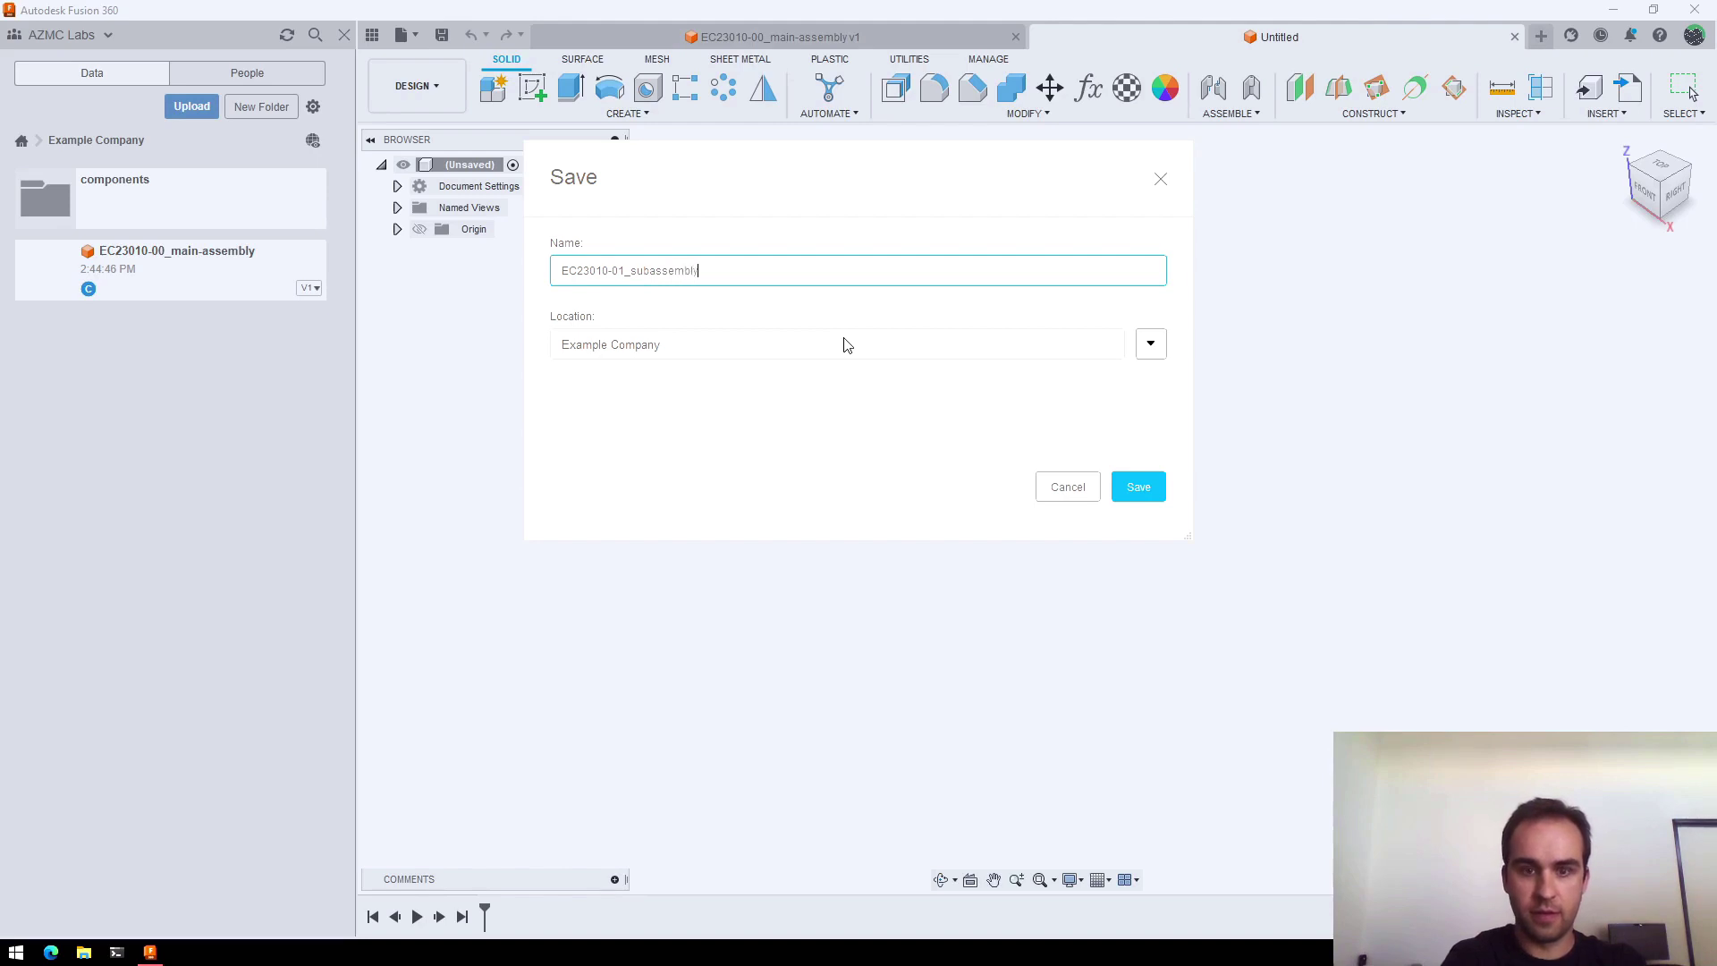
pyautogui.write('bly')
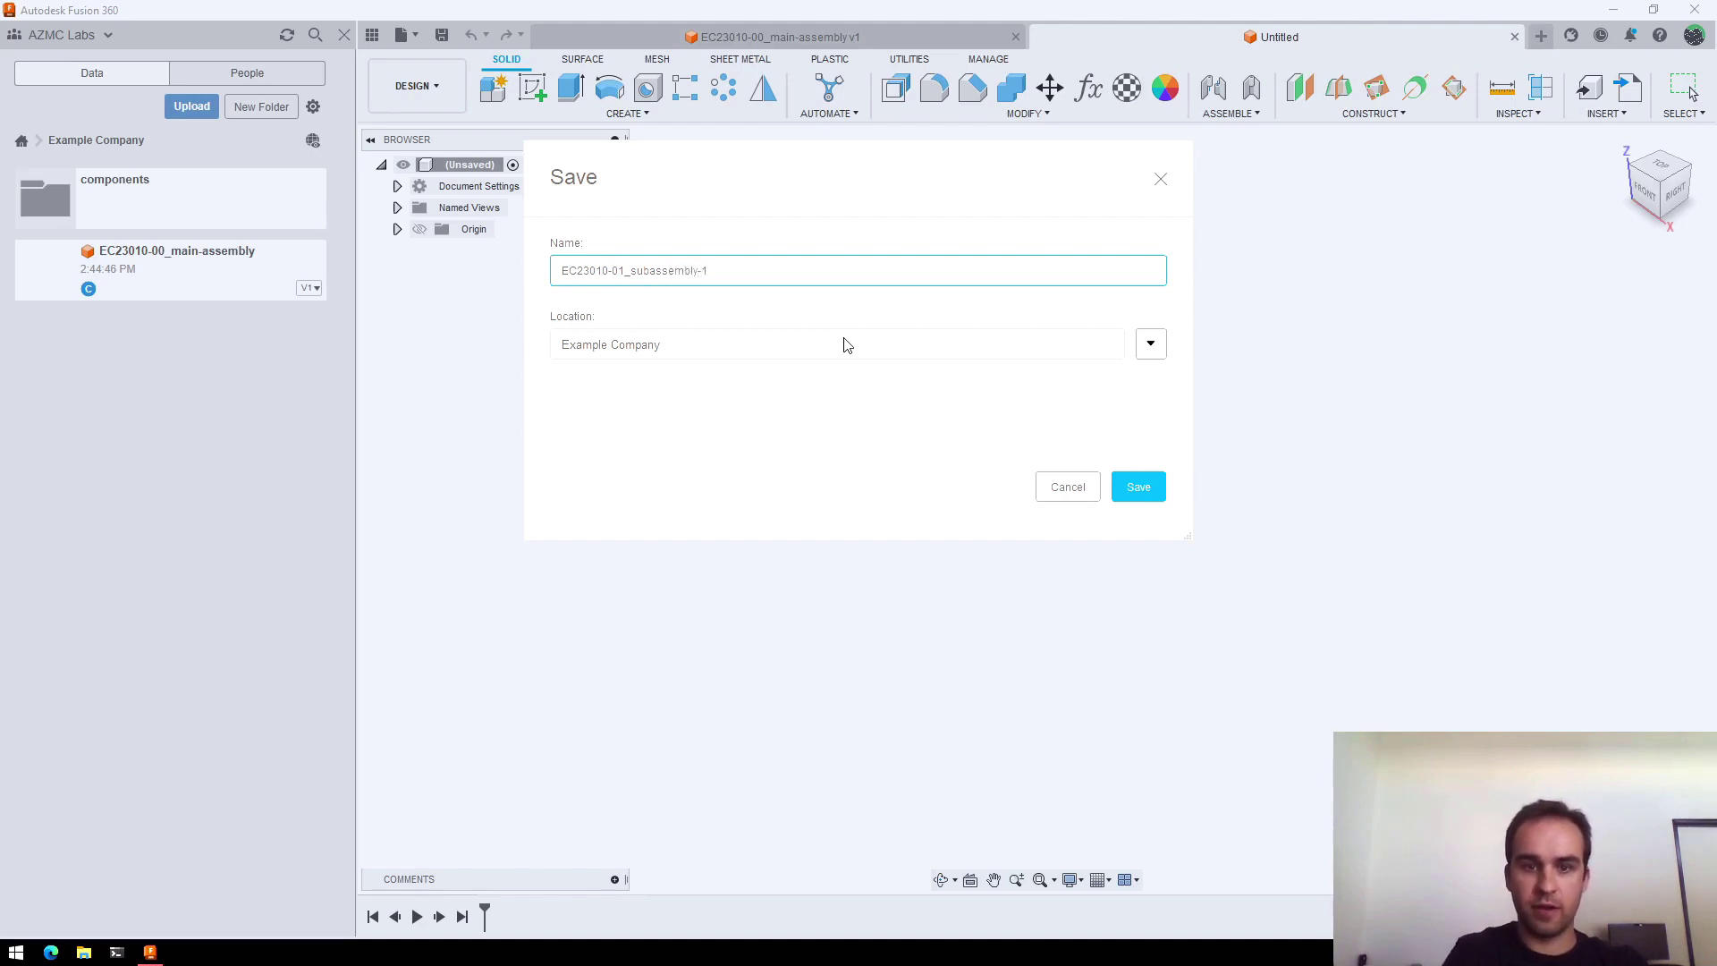
pyautogui.press('Return')
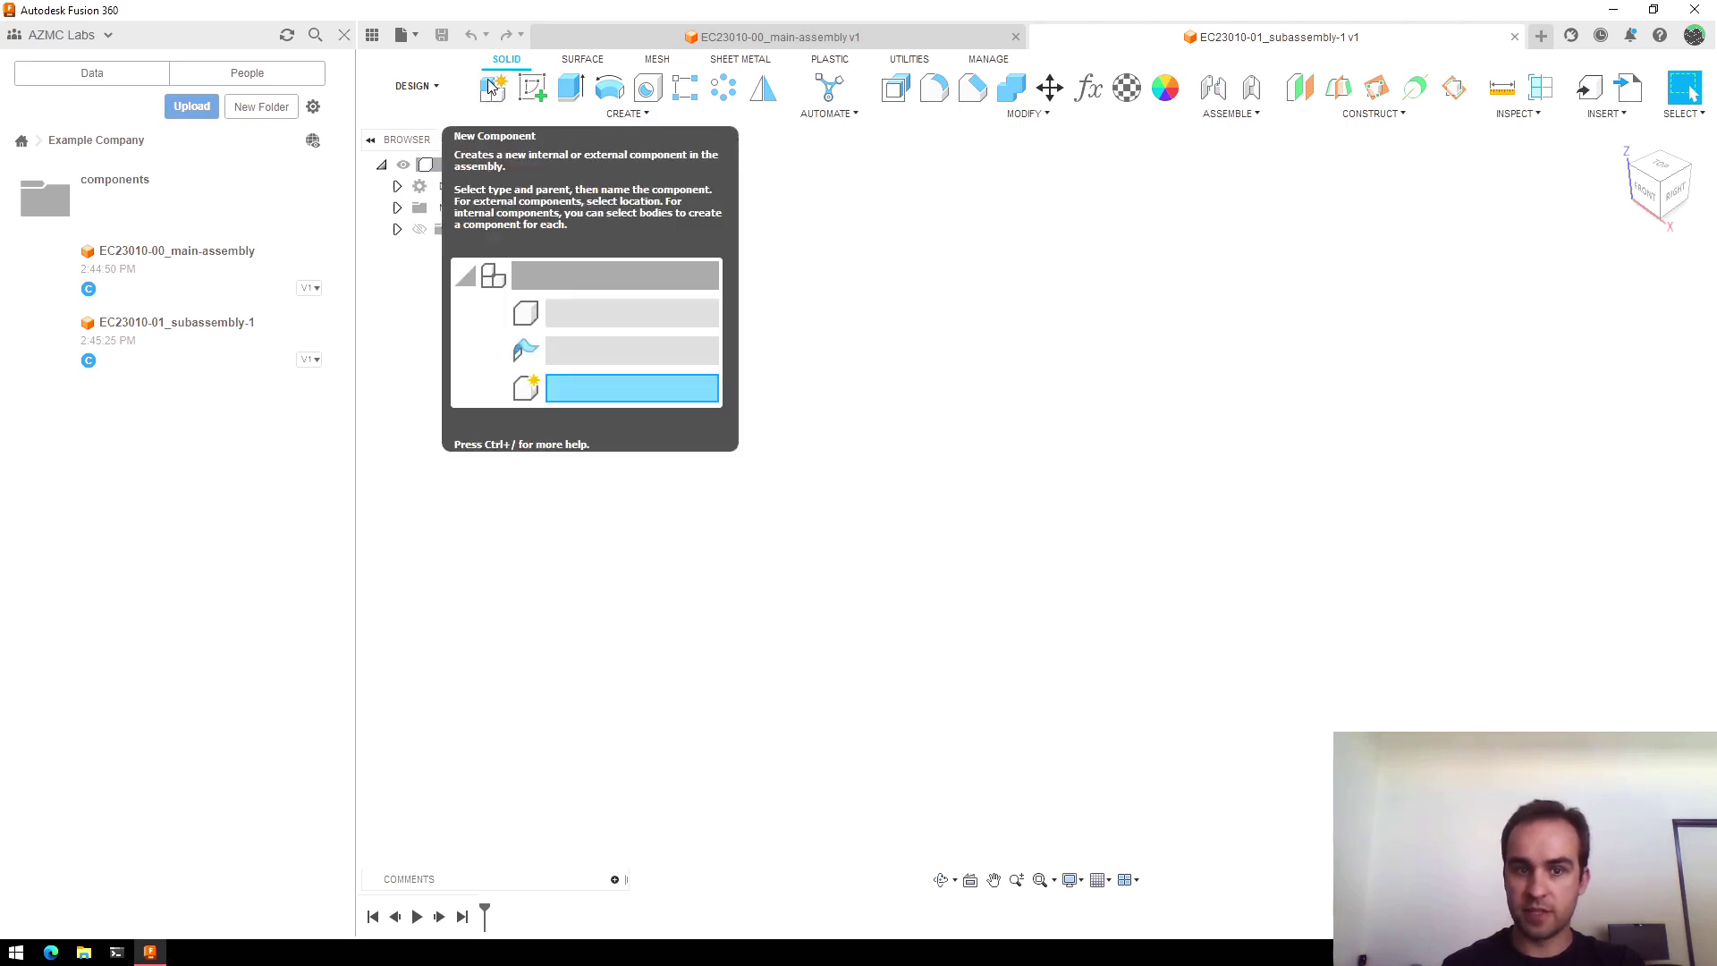
pyautogui.click(492, 93)
pyautogui.doubleClick(1545, 345)
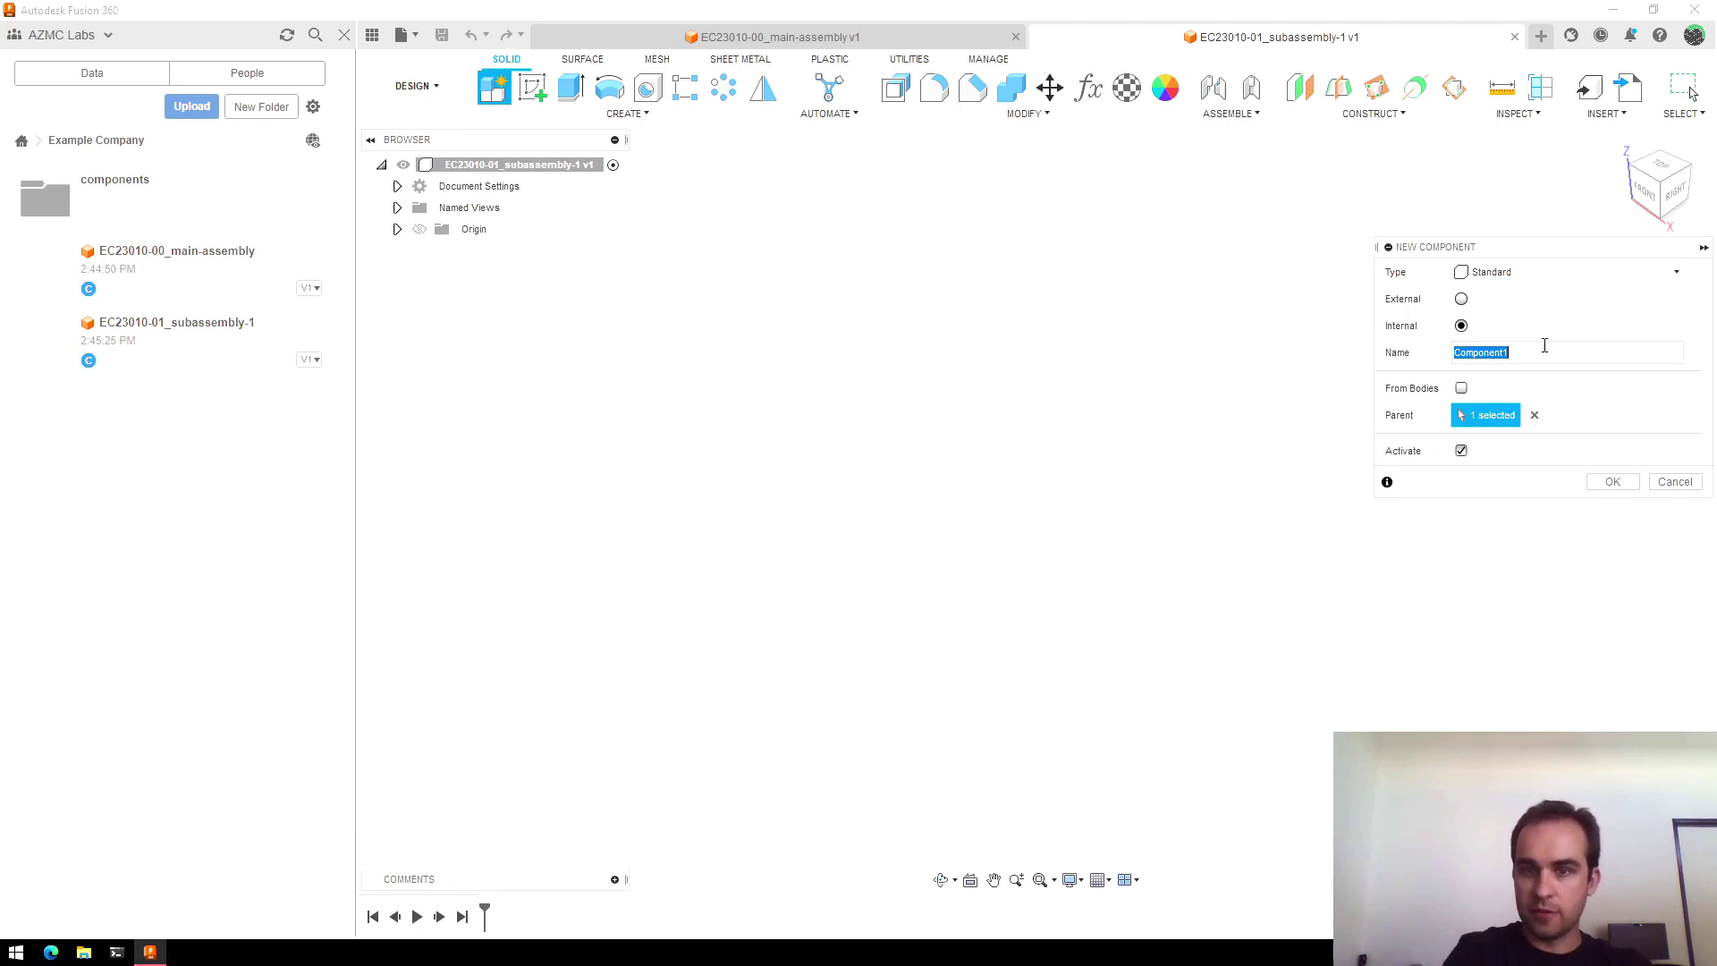
pyautogui.write('EC23010-01-')
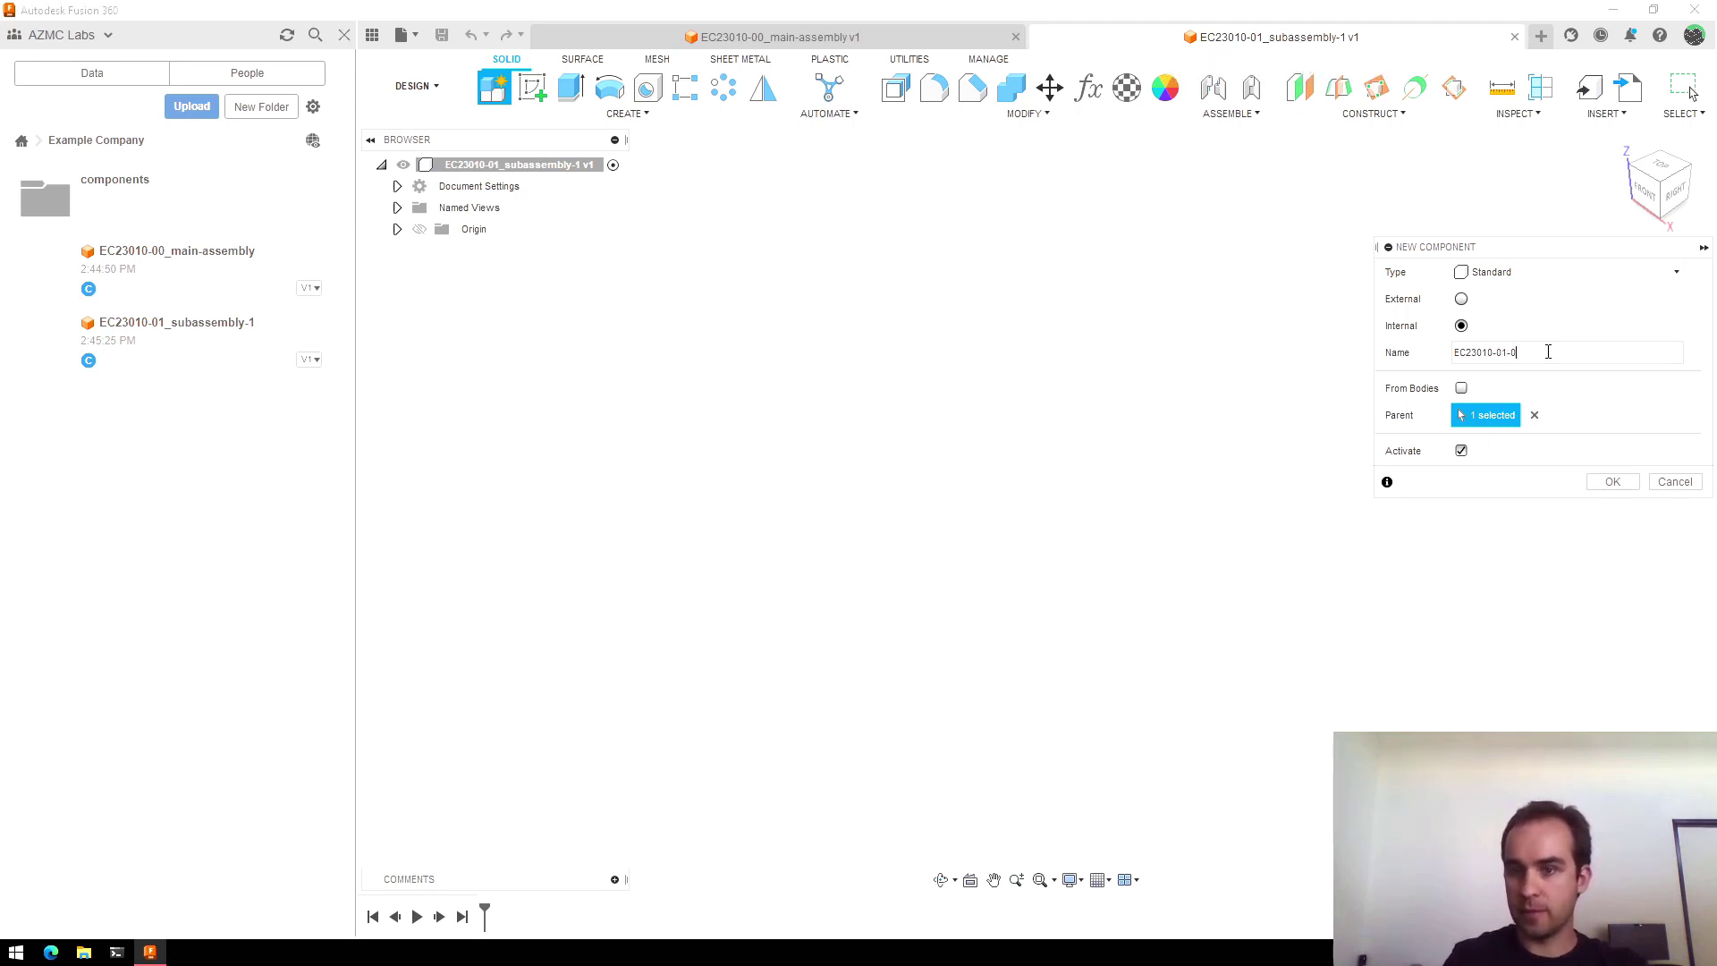
pyautogui.write('01')
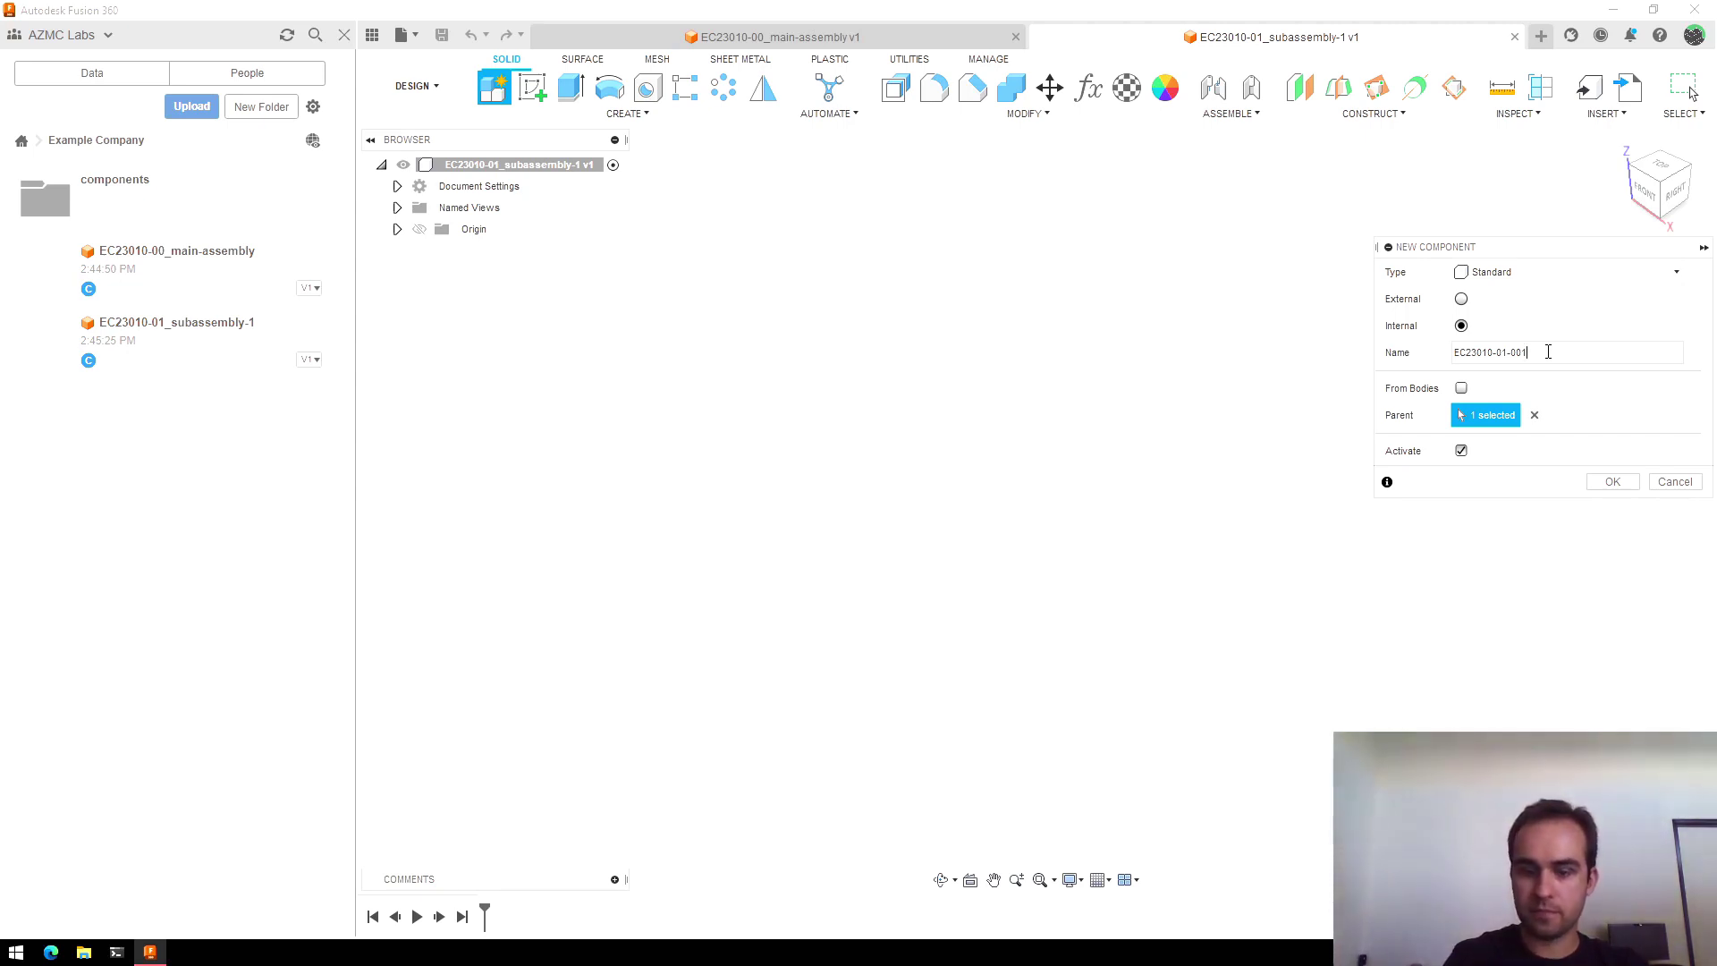
pyautogui.write('_par')
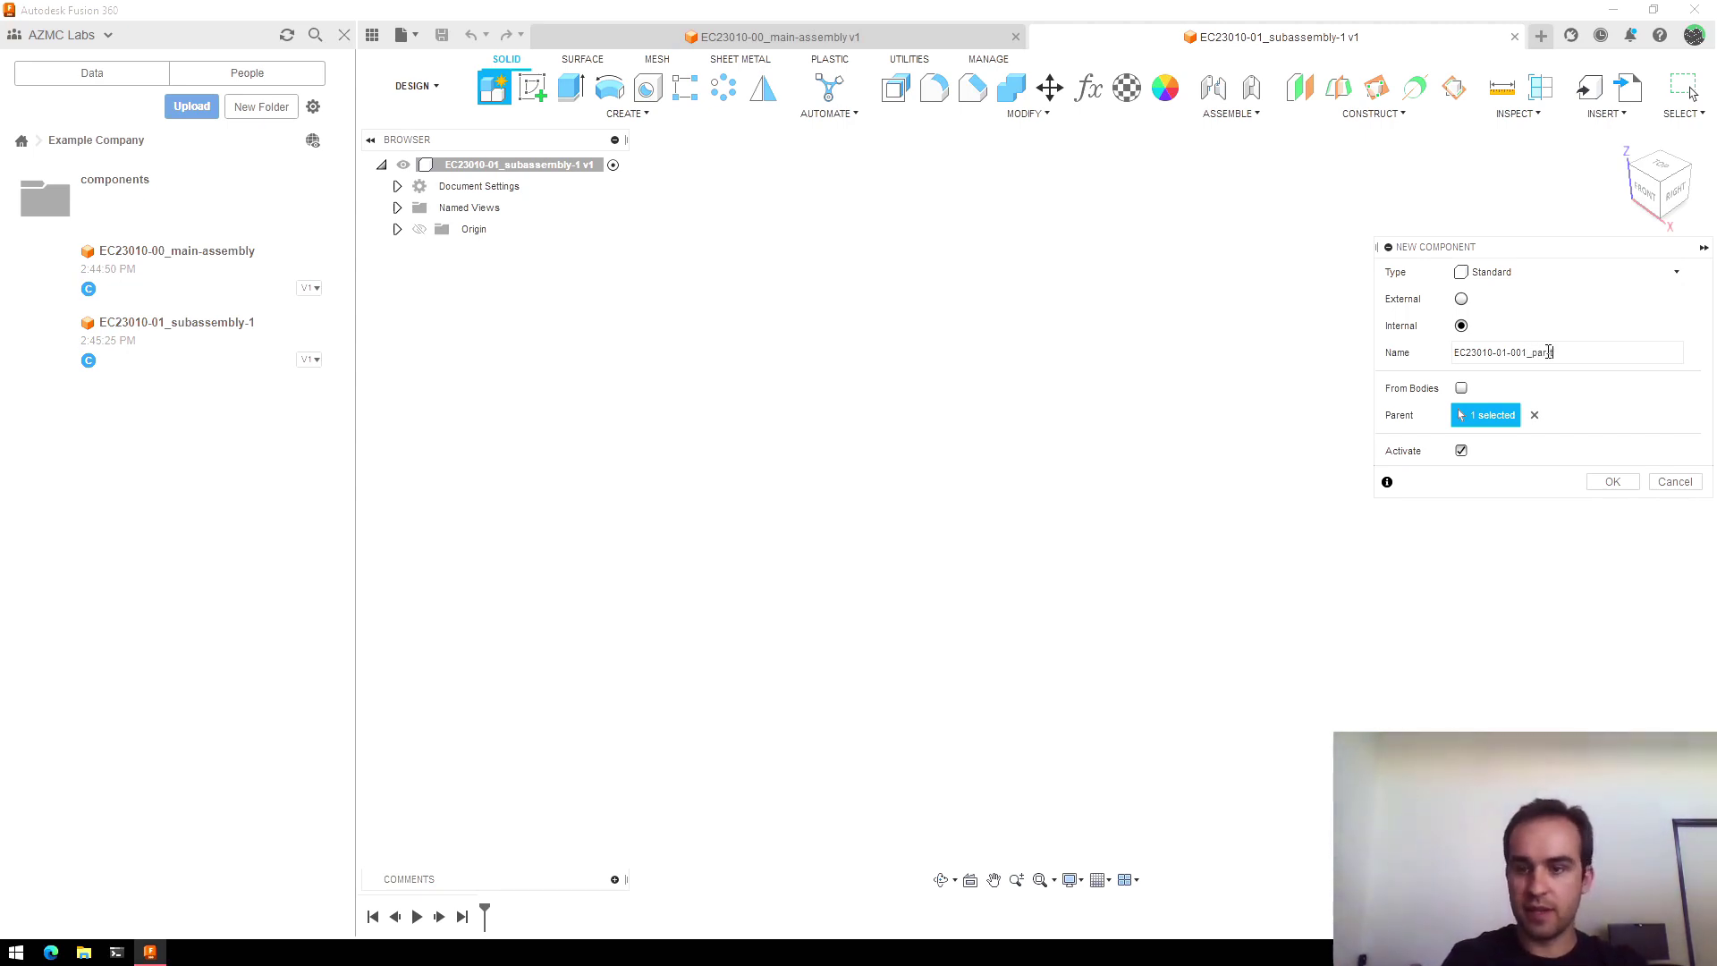
pyautogui.write('t')
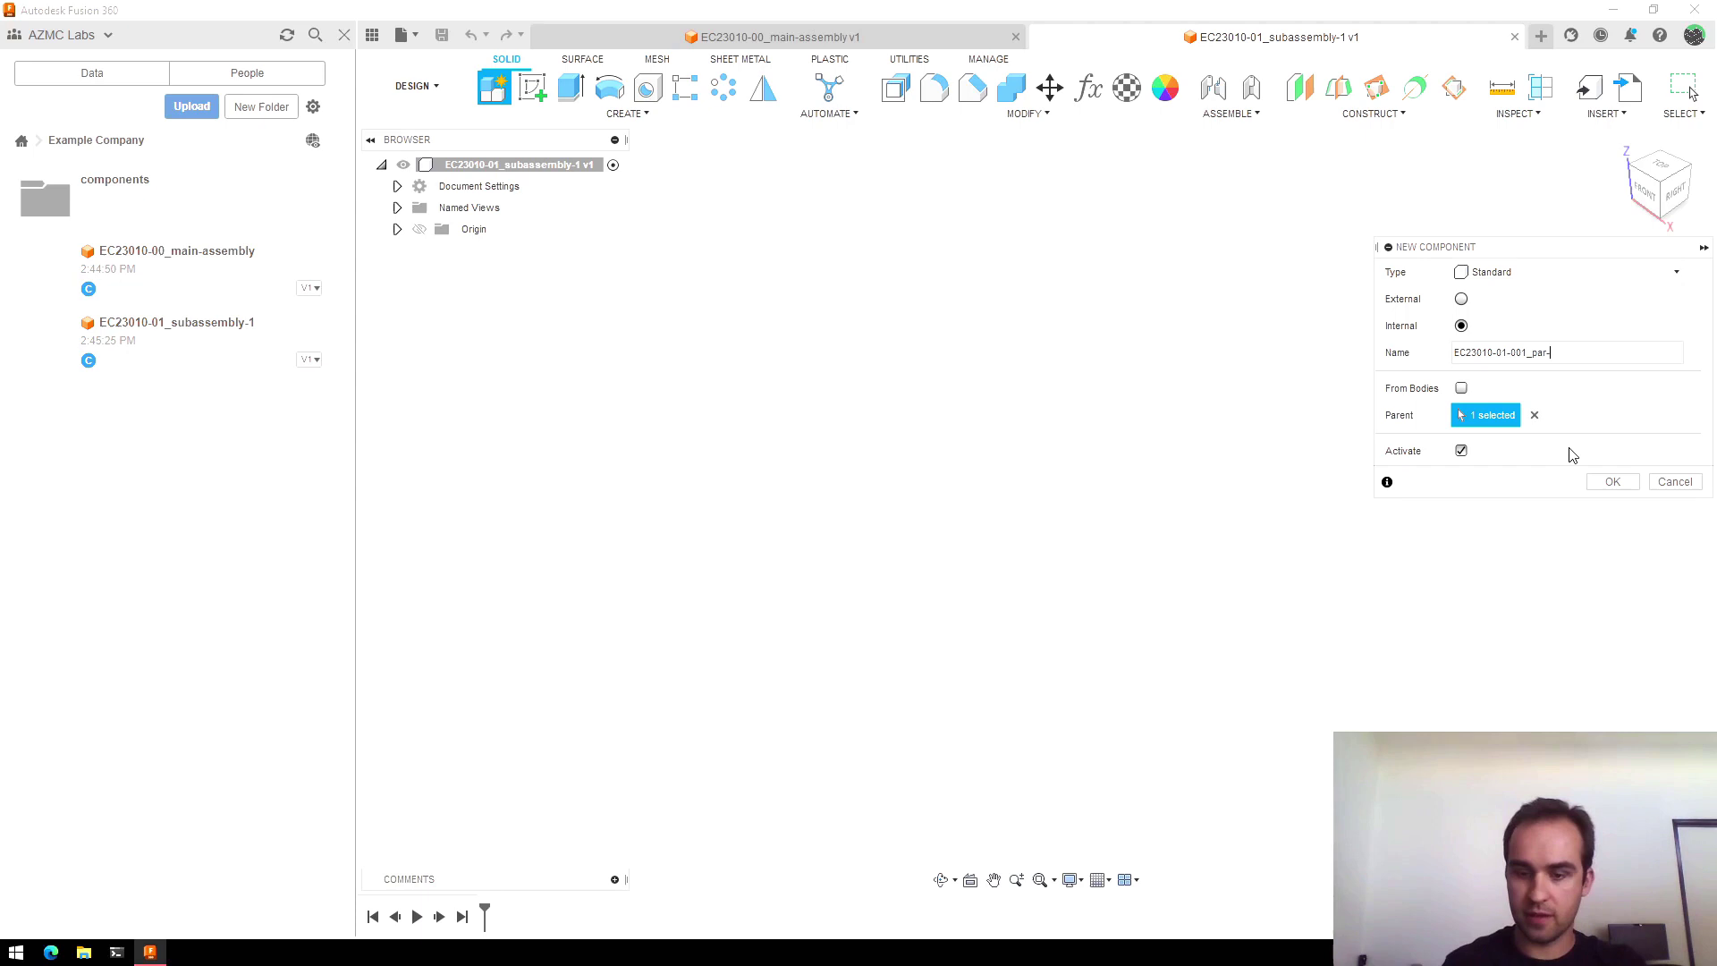
pyautogui.write('-1')
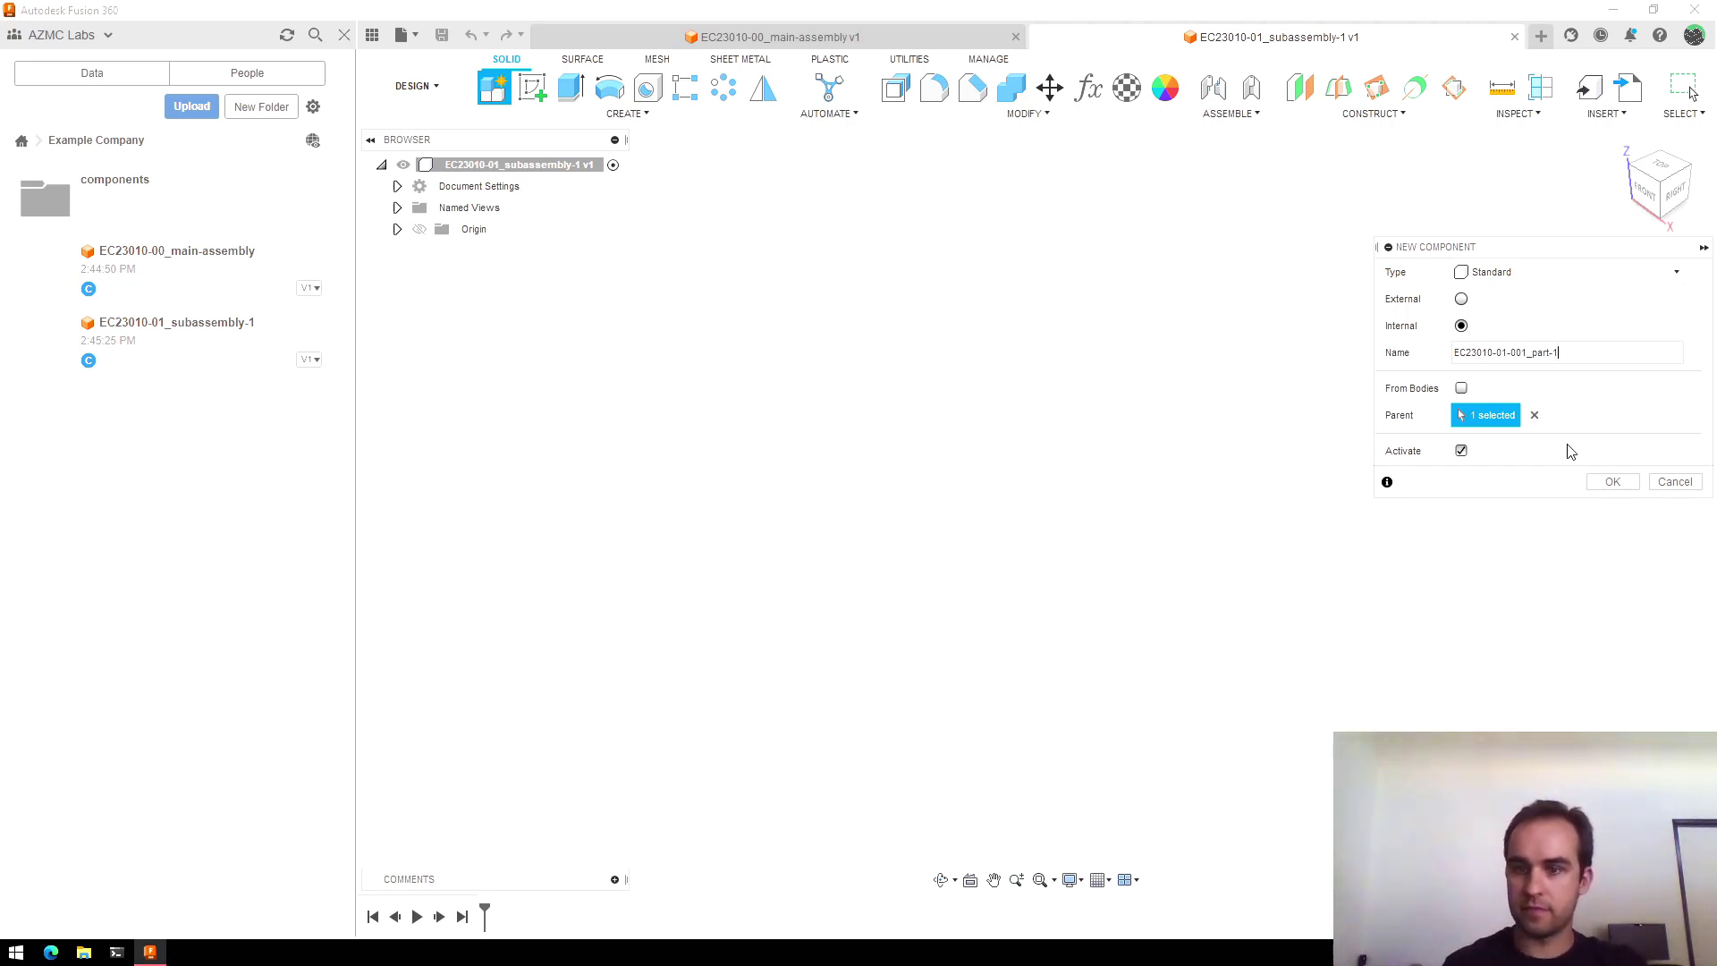
pyautogui.click(1611, 482)
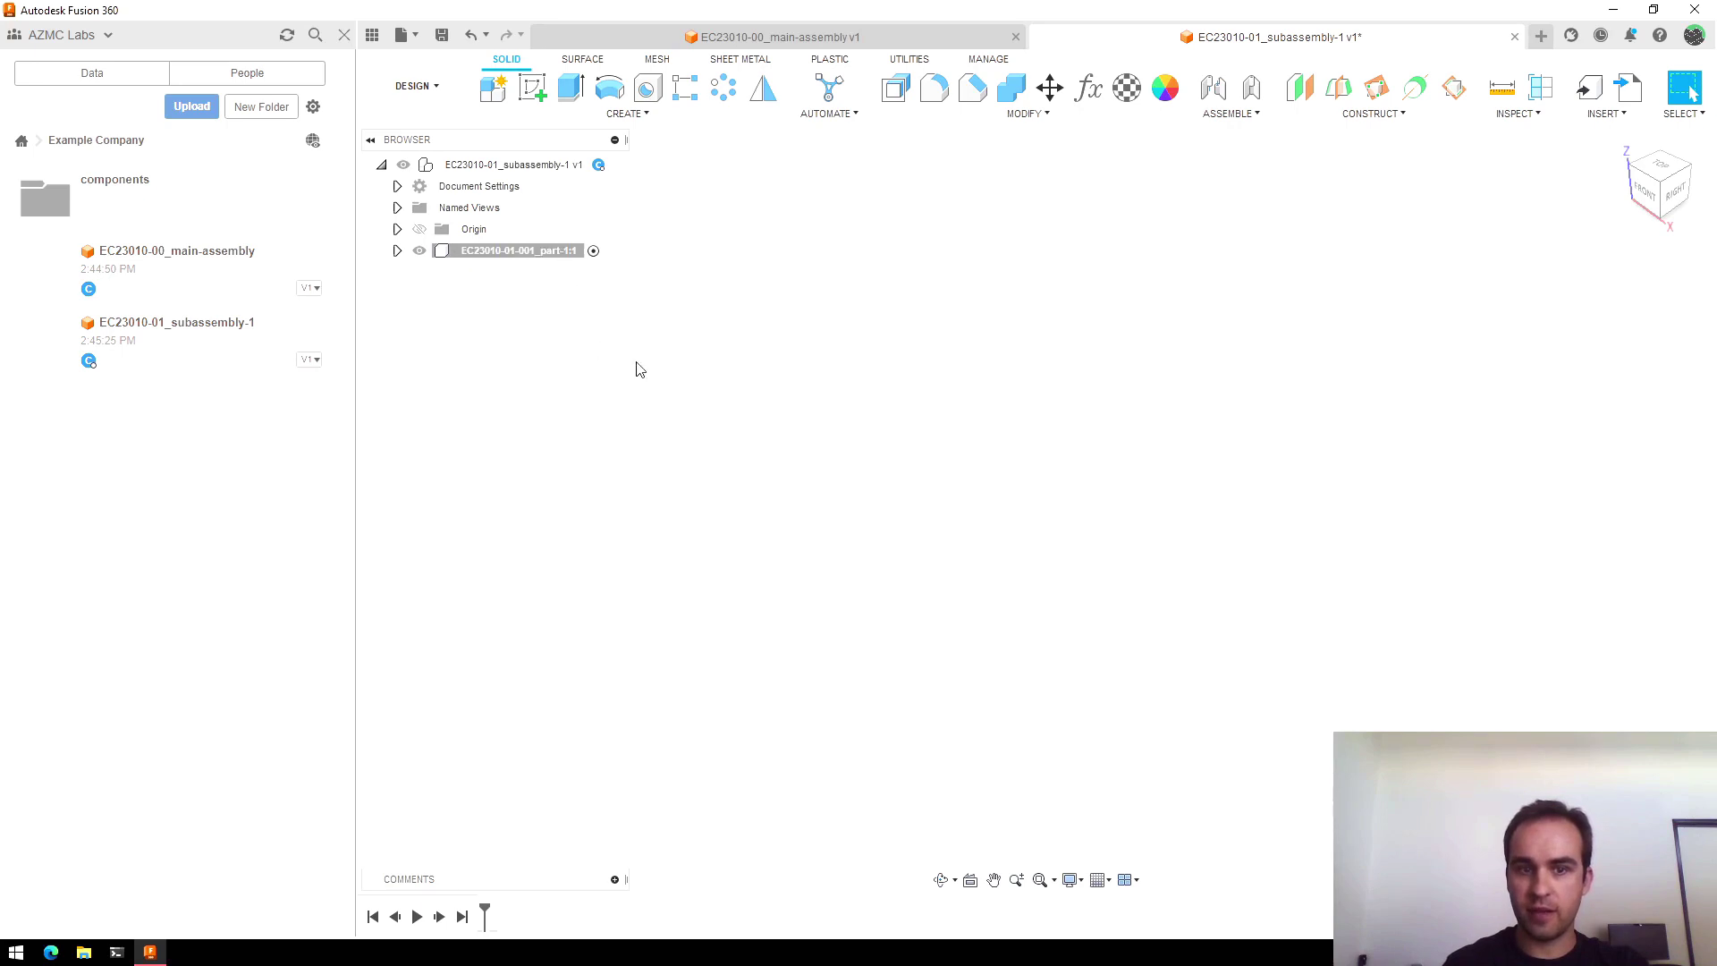
# Reactivate the subassembly root, then review the main assembly's v1 history in the Data panel.
pyautogui.click(603, 166)
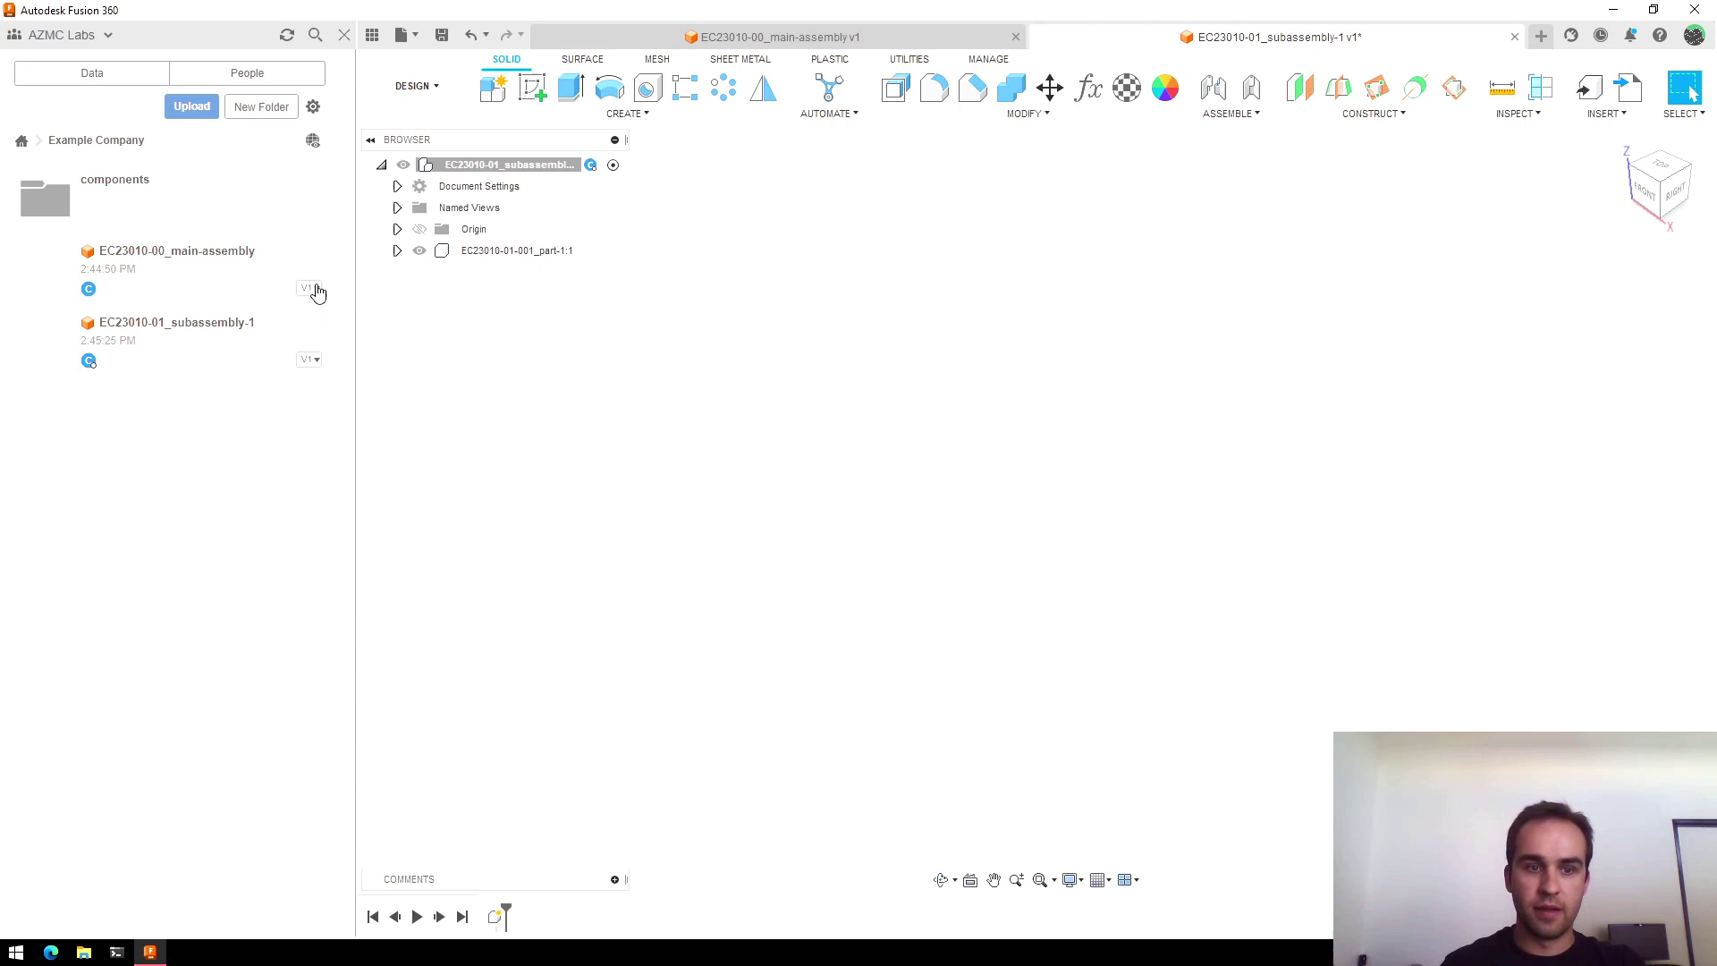
pyautogui.click(315, 292)
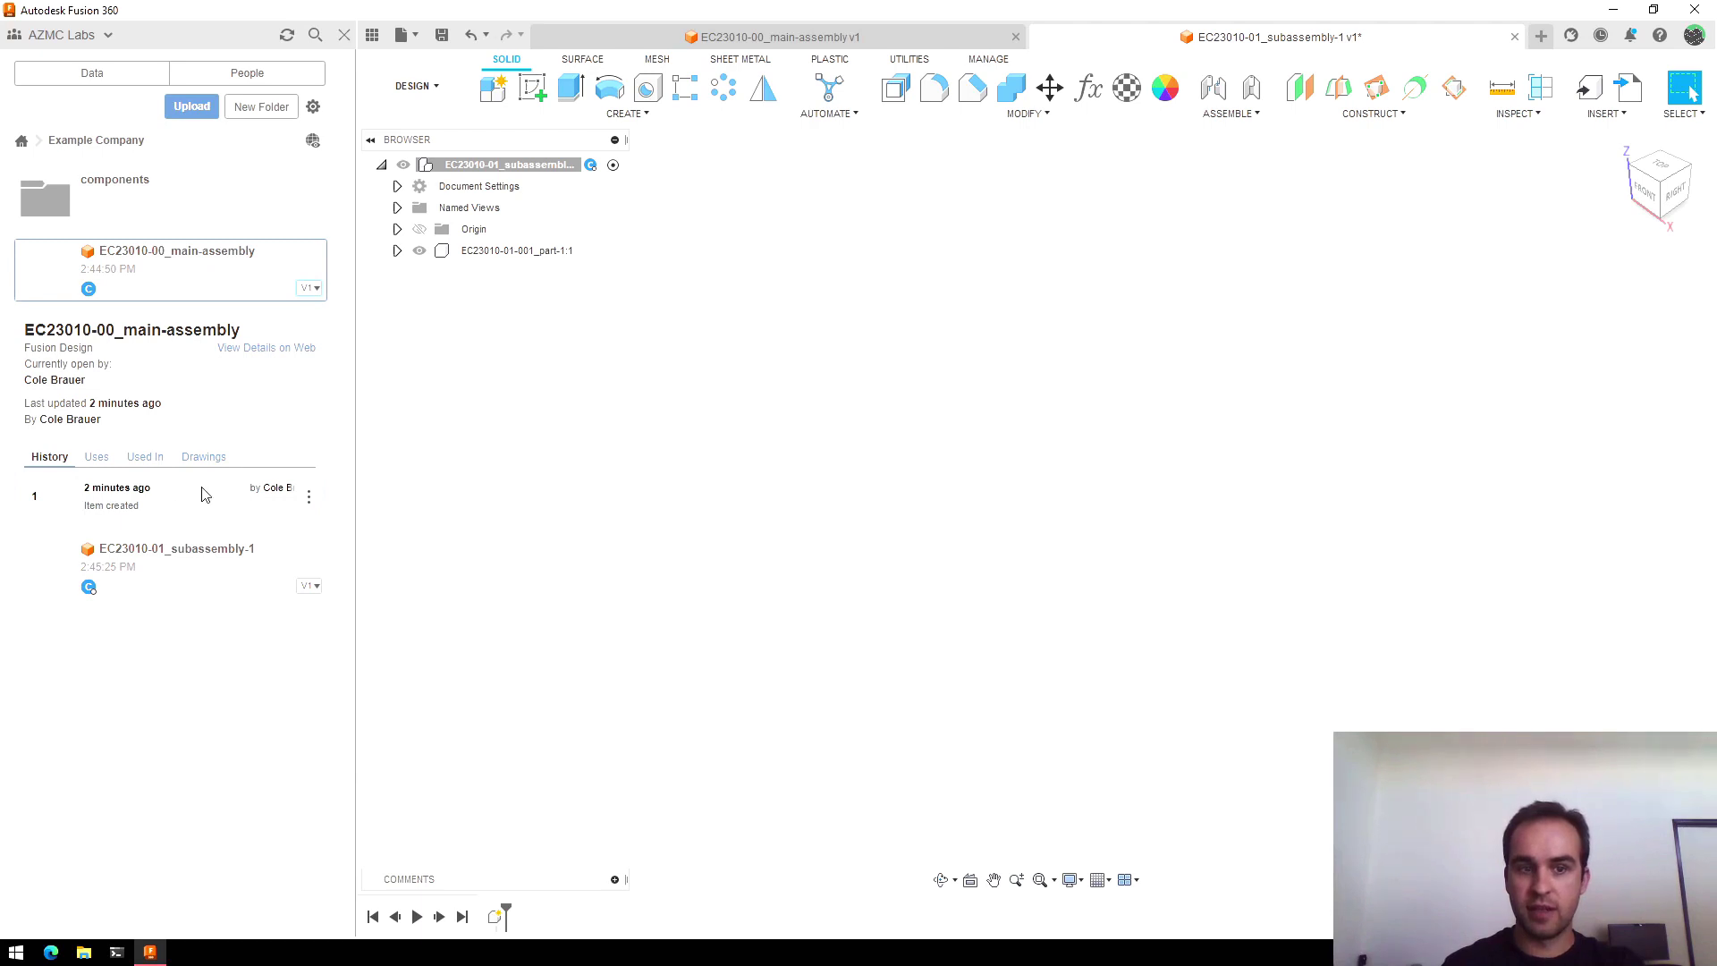
pyautogui.click(307, 506)
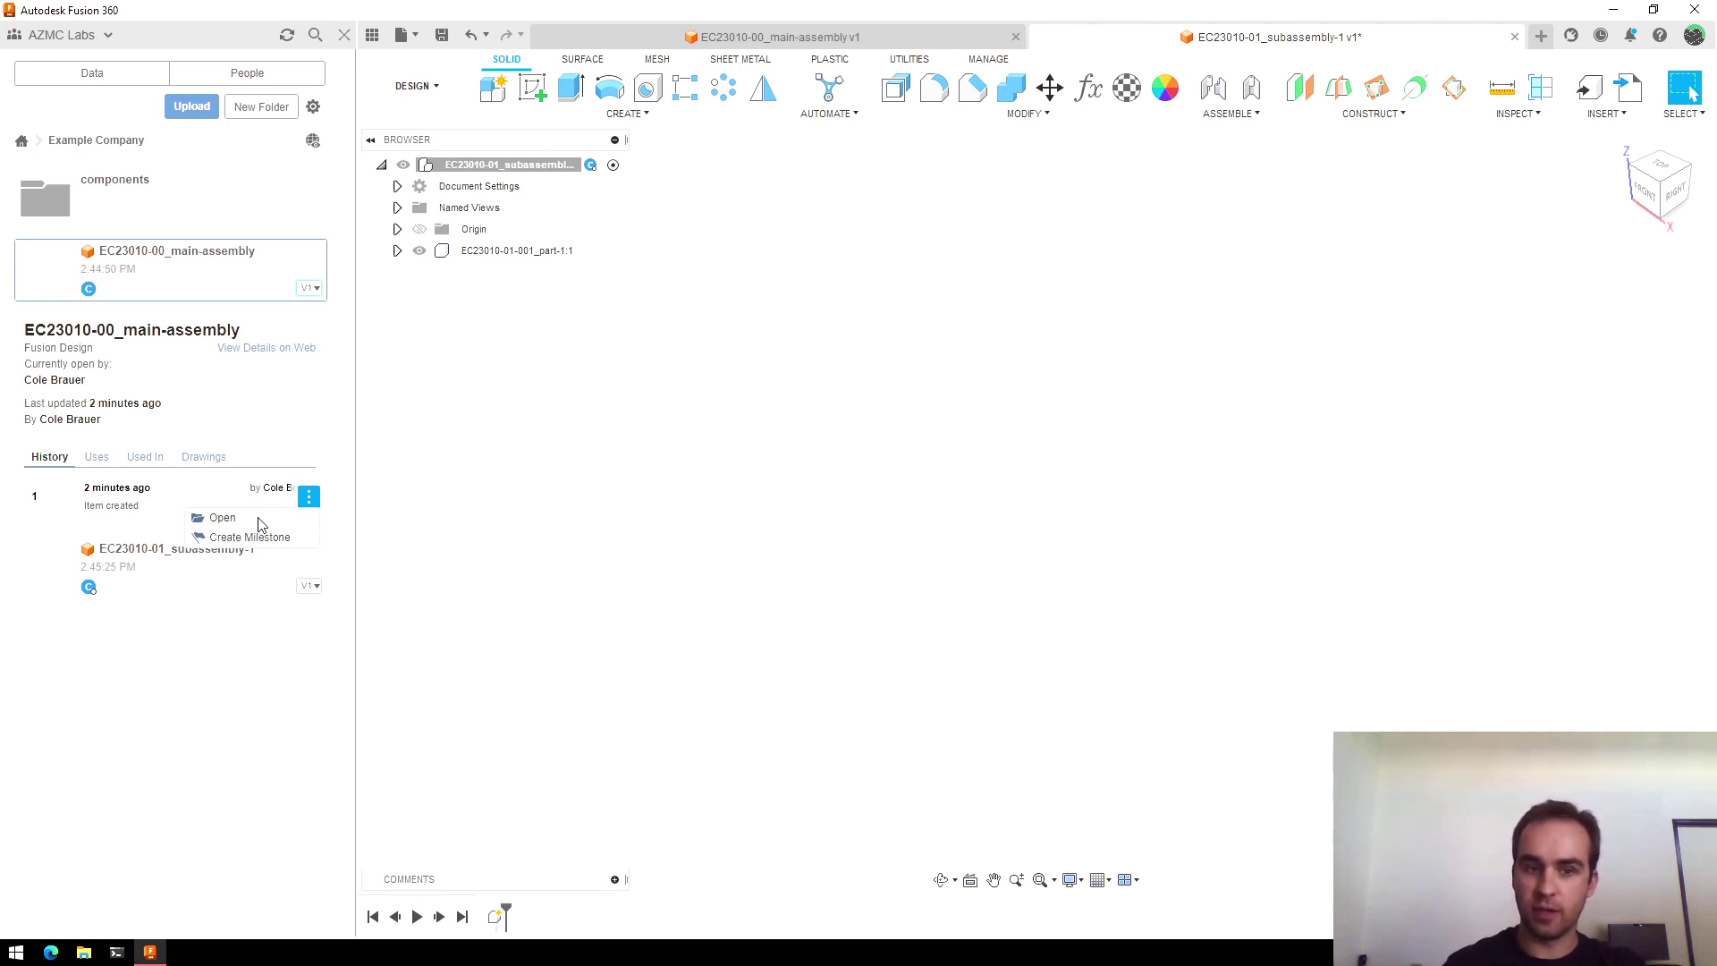
pyautogui.click(315, 501)
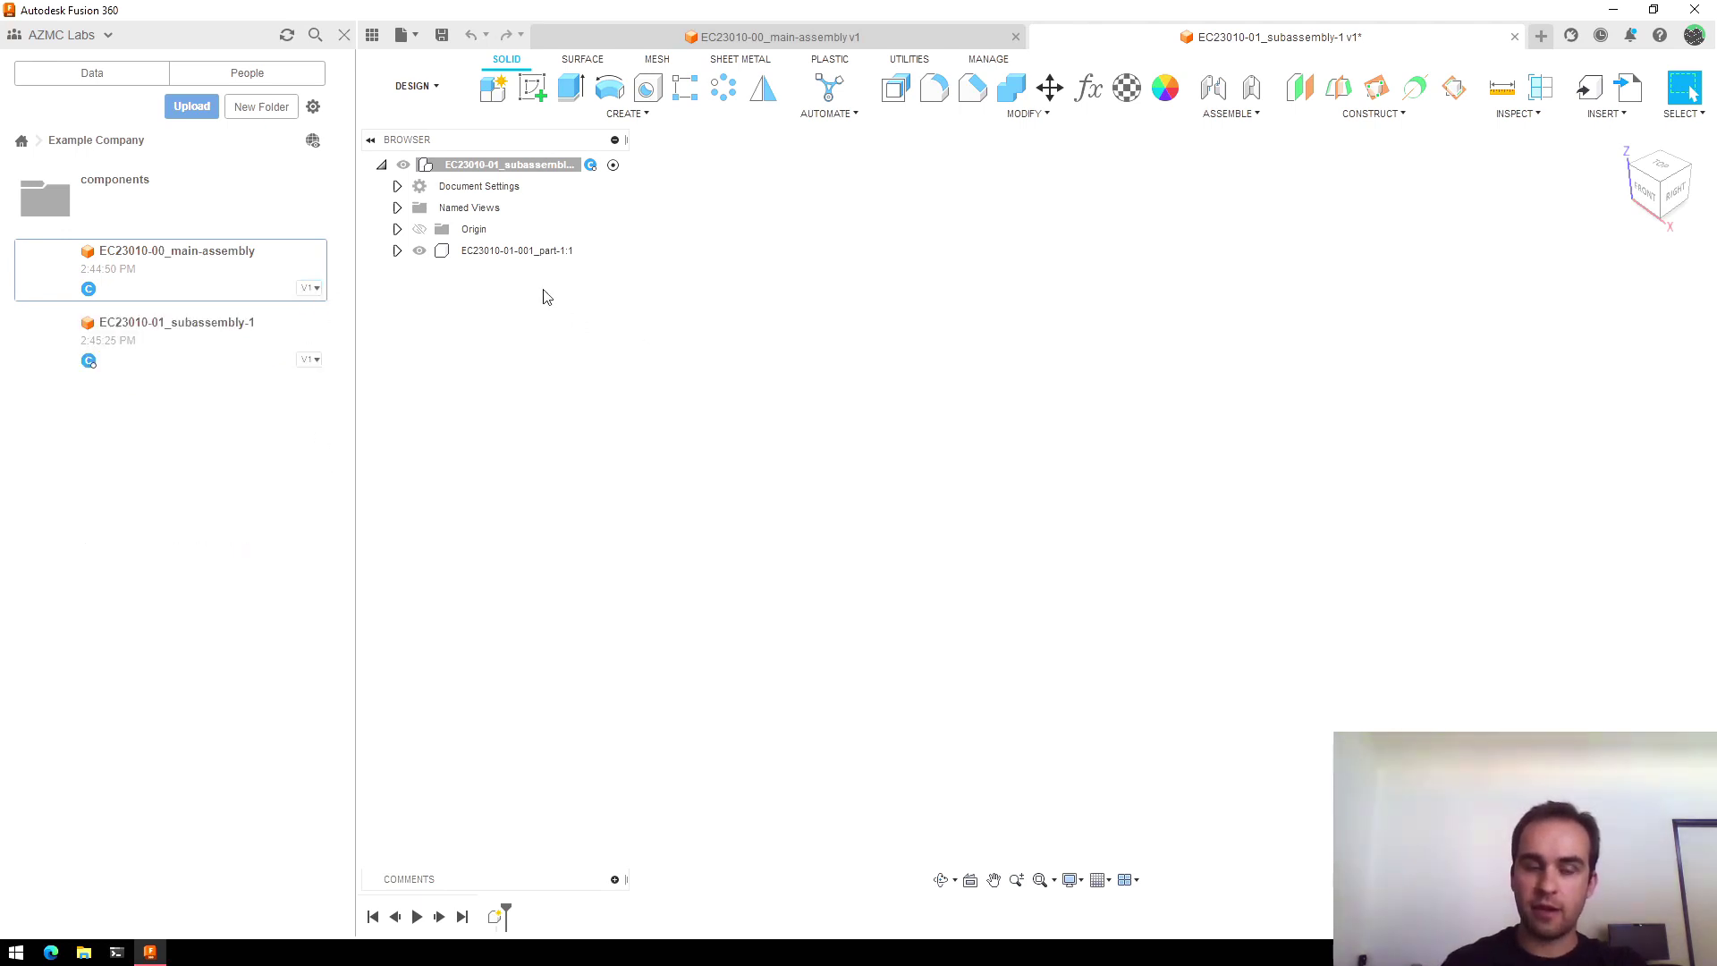
pyautogui.click(404, 36)
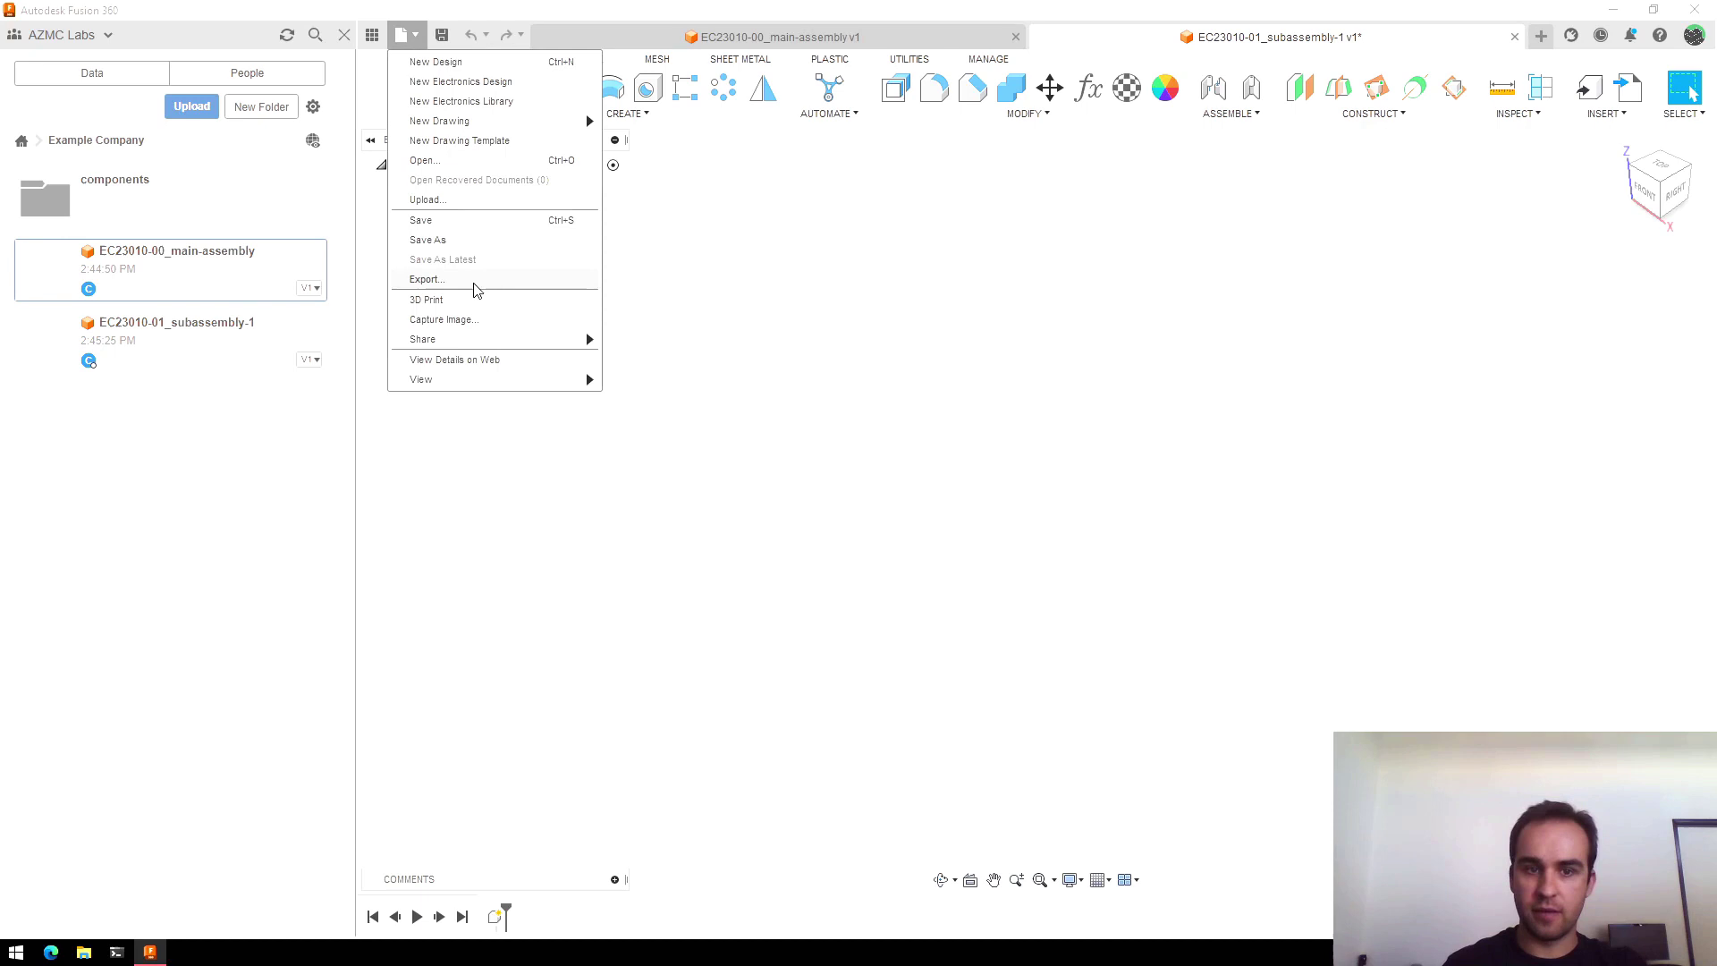
pyautogui.click(475, 281)
pyautogui.click(757, 274)
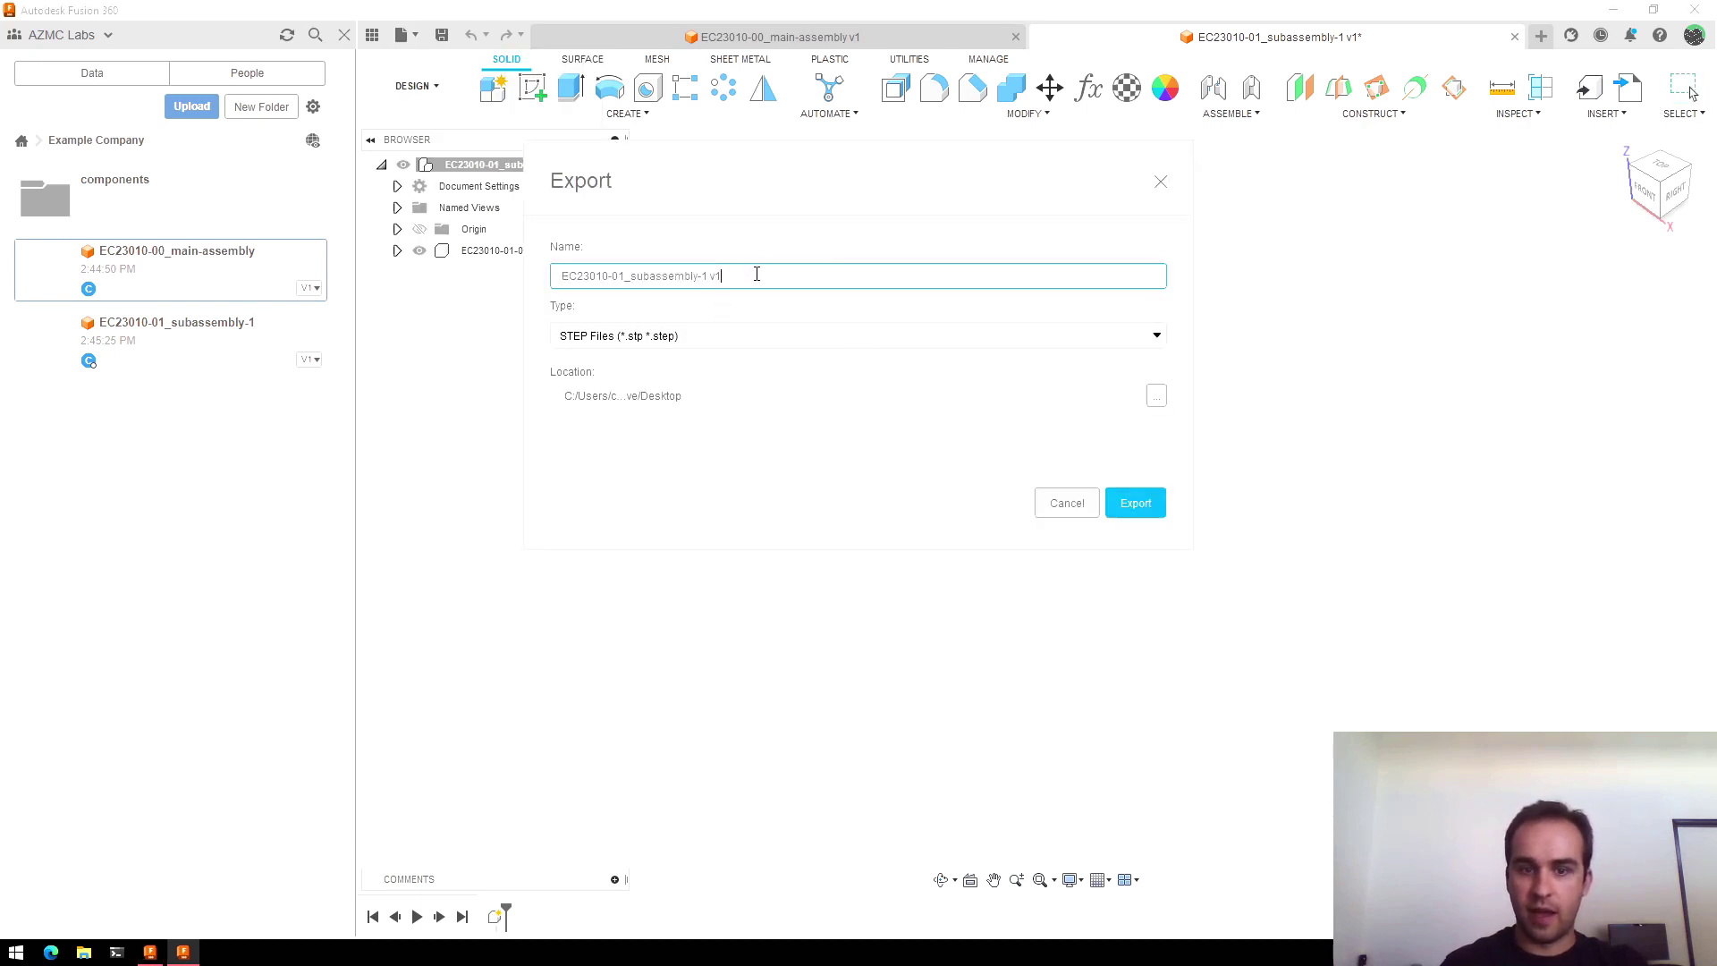
pyautogui.moveTo(706, 279); pyautogui.dragTo(728, 279)
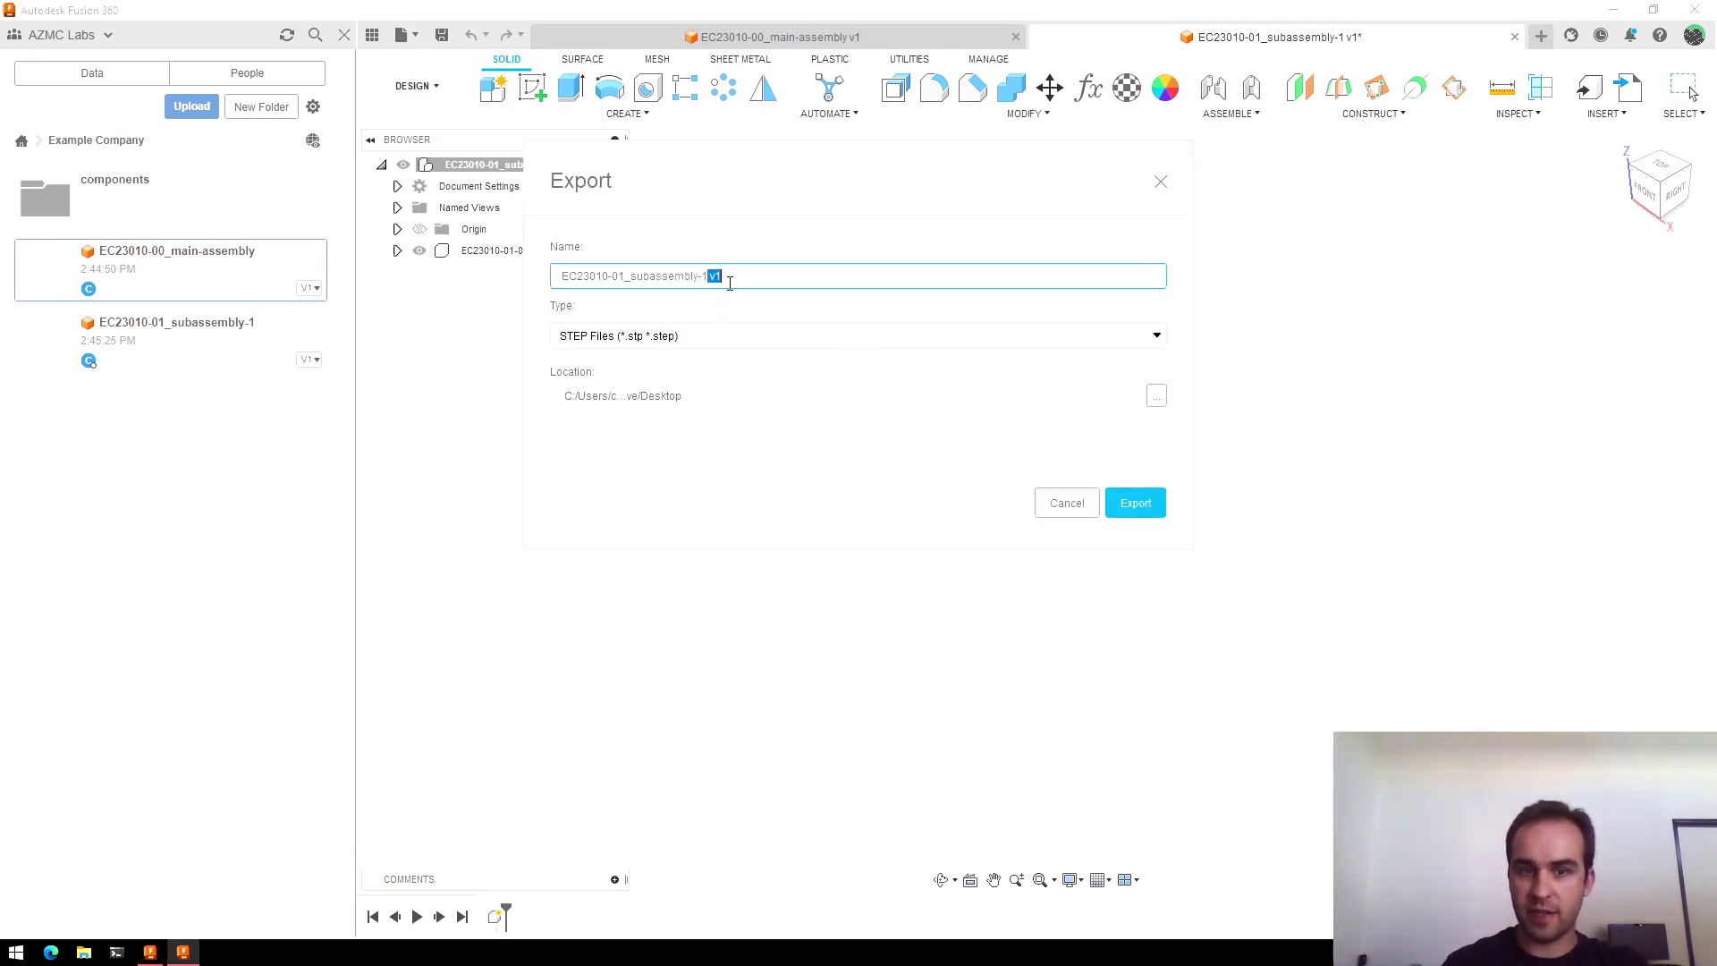
pyautogui.click(730, 279)
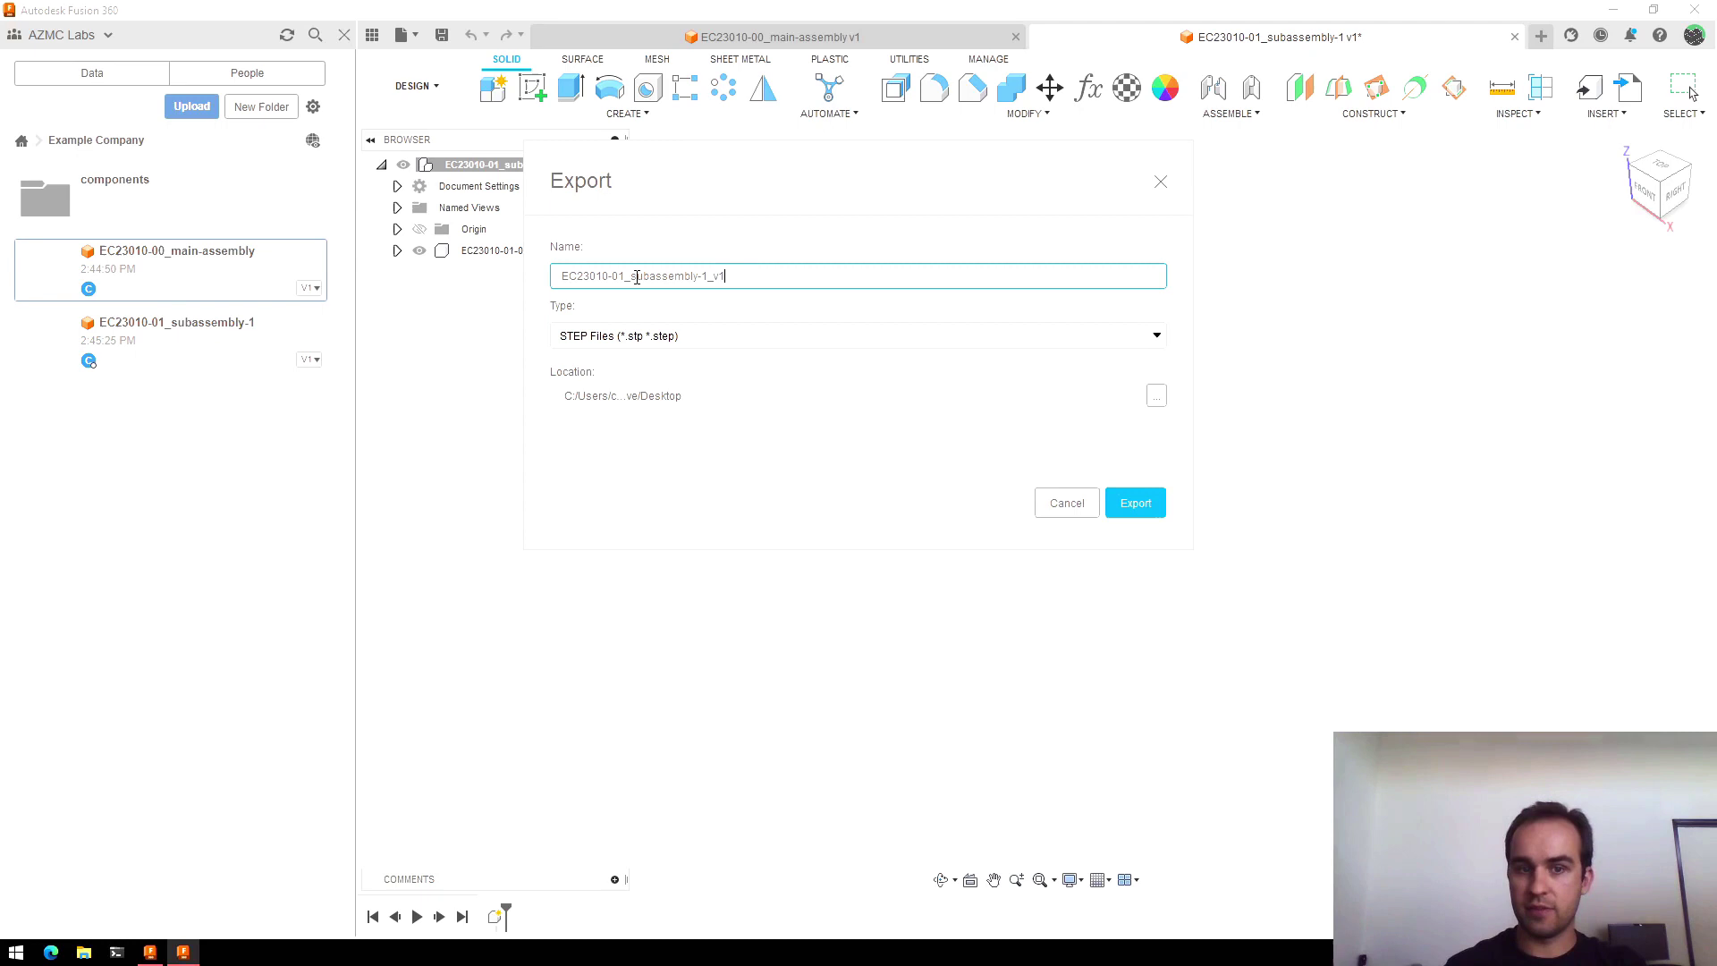
pyautogui.moveTo(561, 281); pyautogui.dragTo(621, 283)
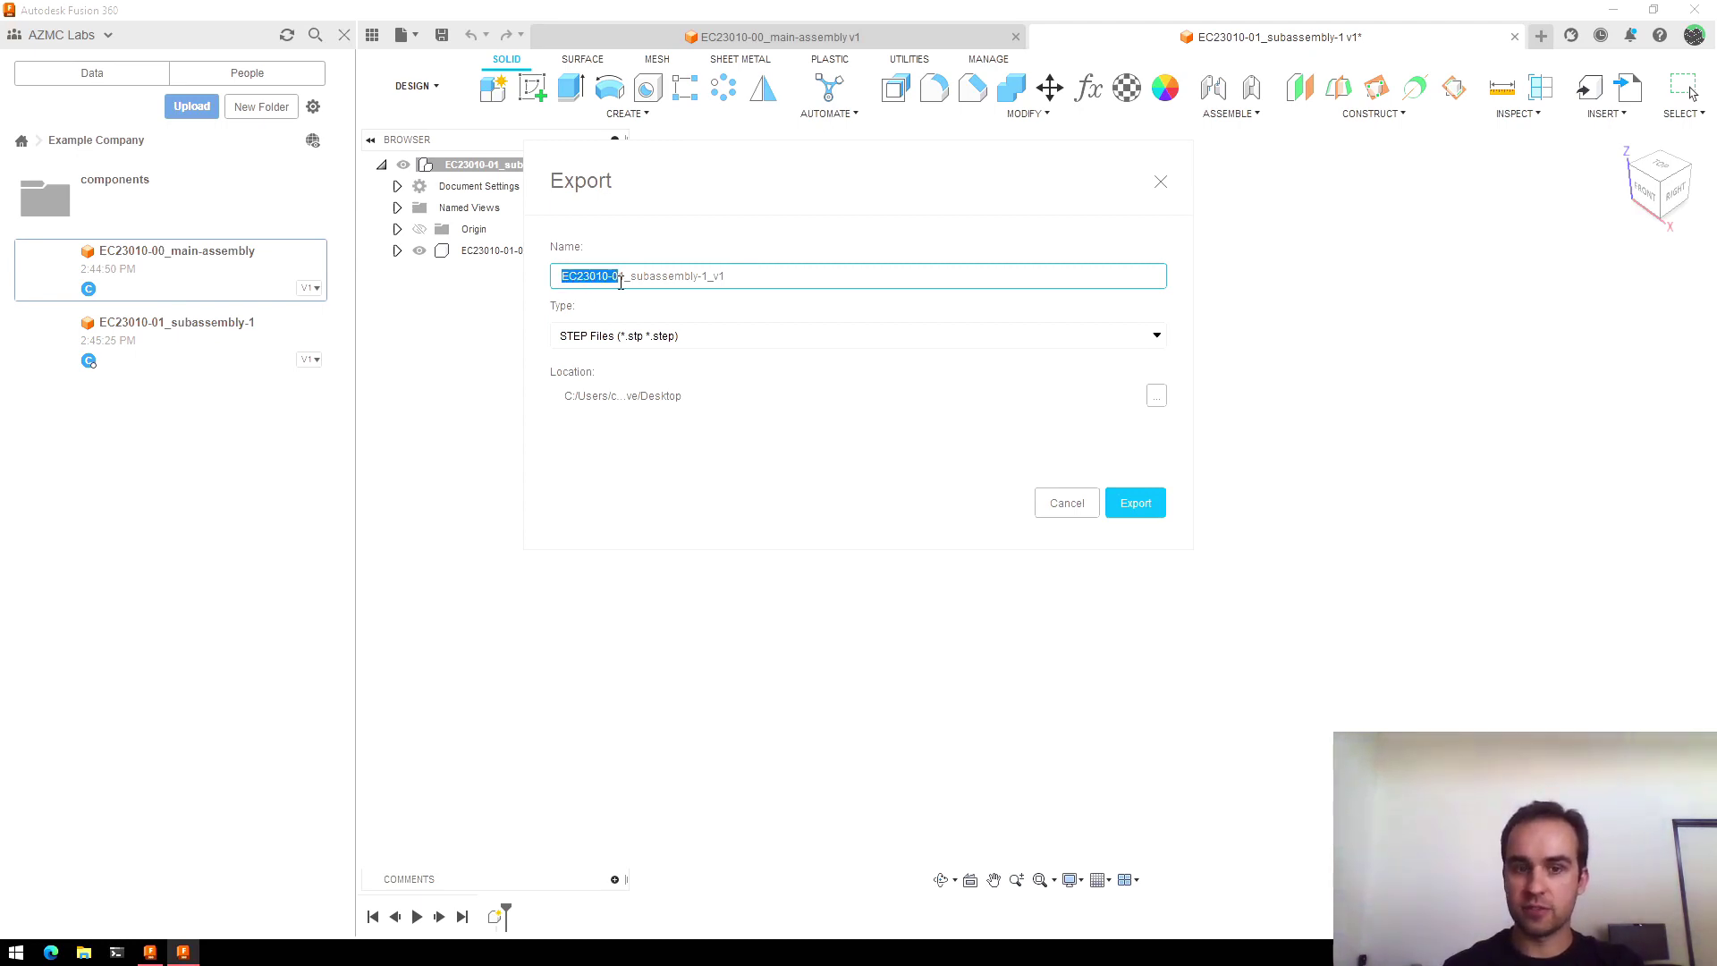
pyautogui.click(719, 284)
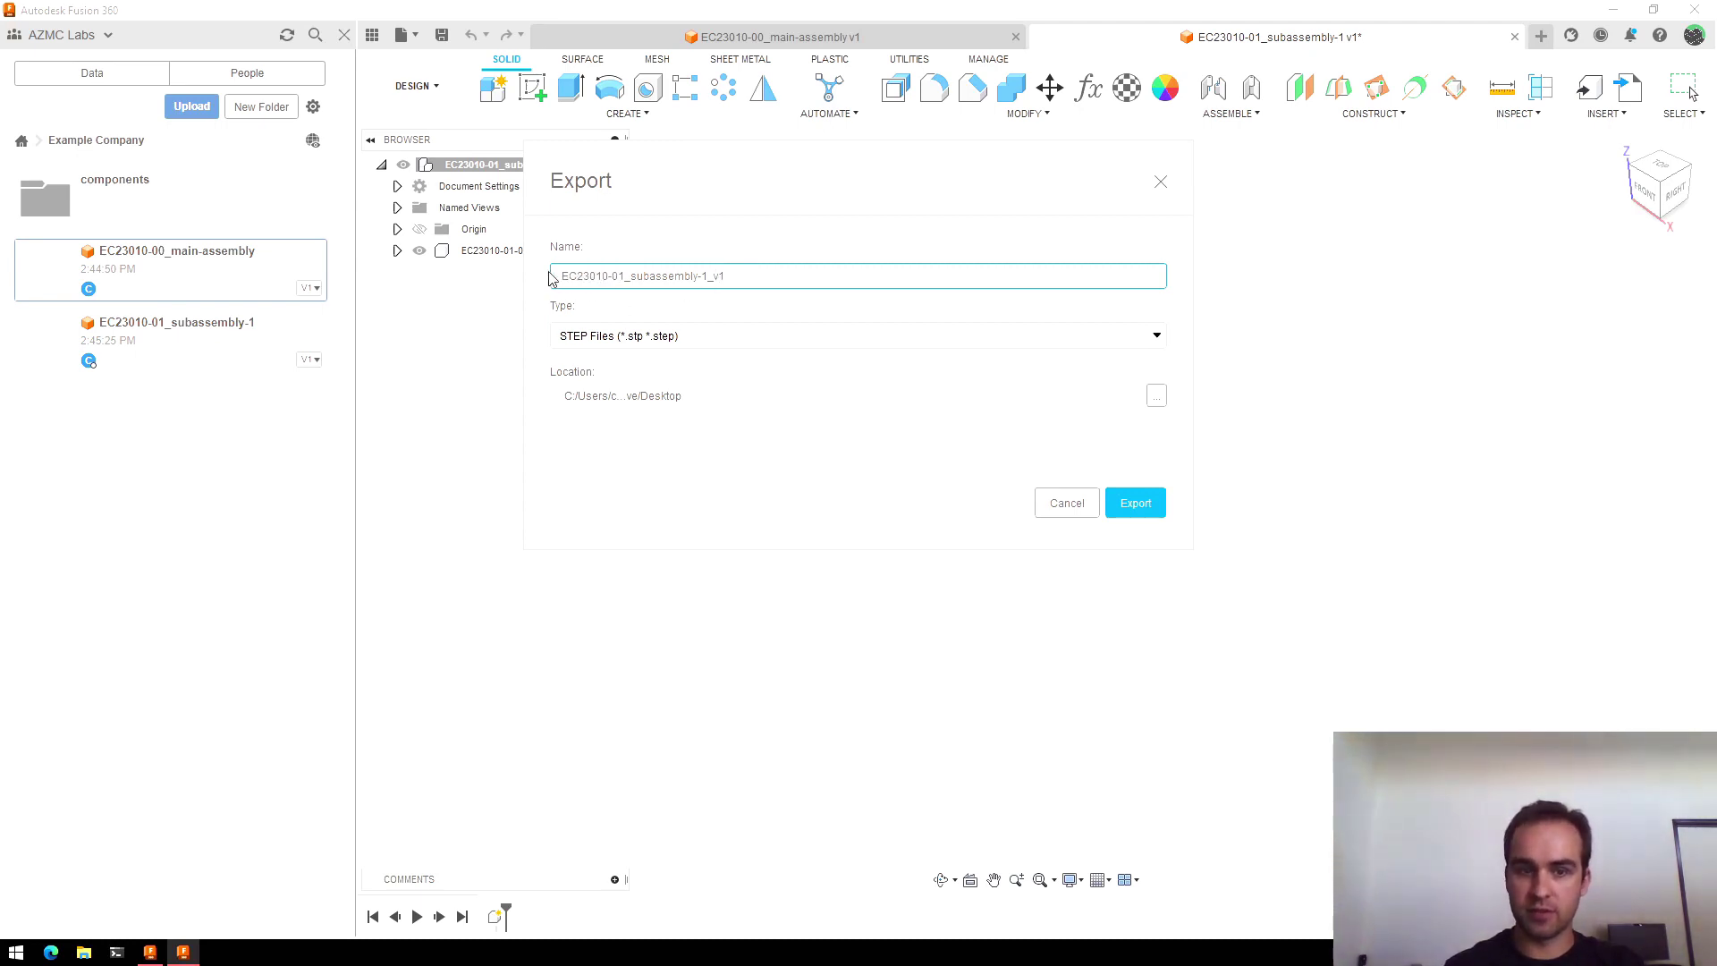
pyautogui.moveTo(561, 276); pyautogui.dragTo(628, 275)
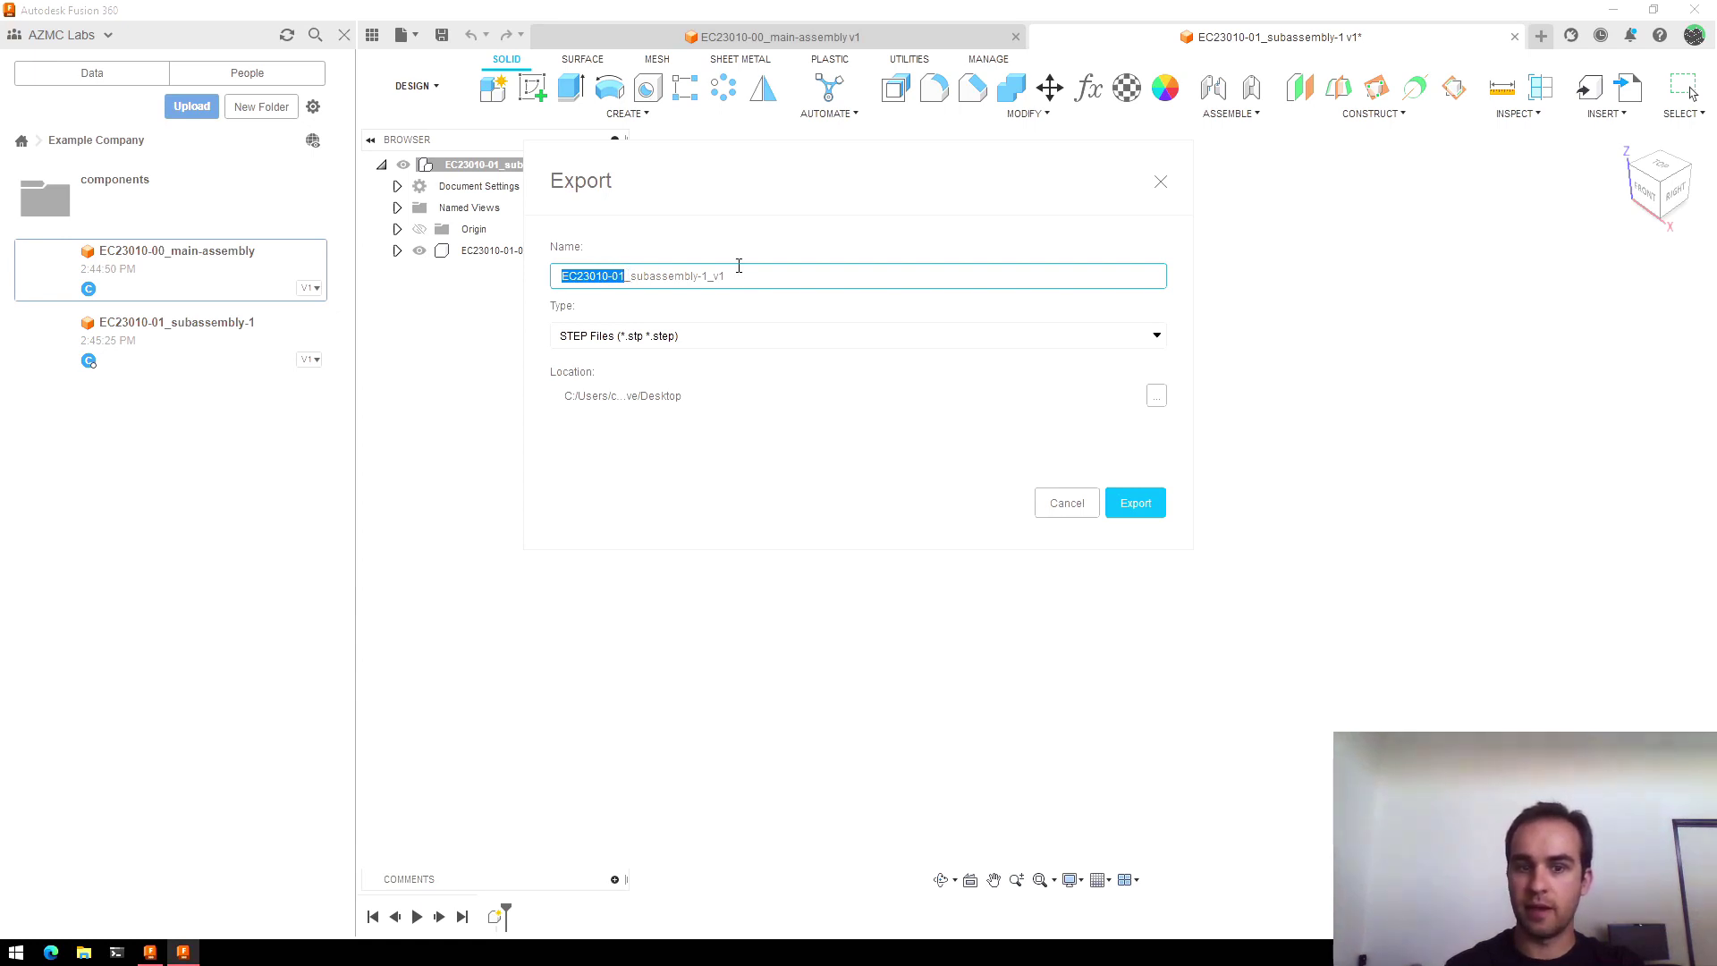
pyautogui.click(716, 268)
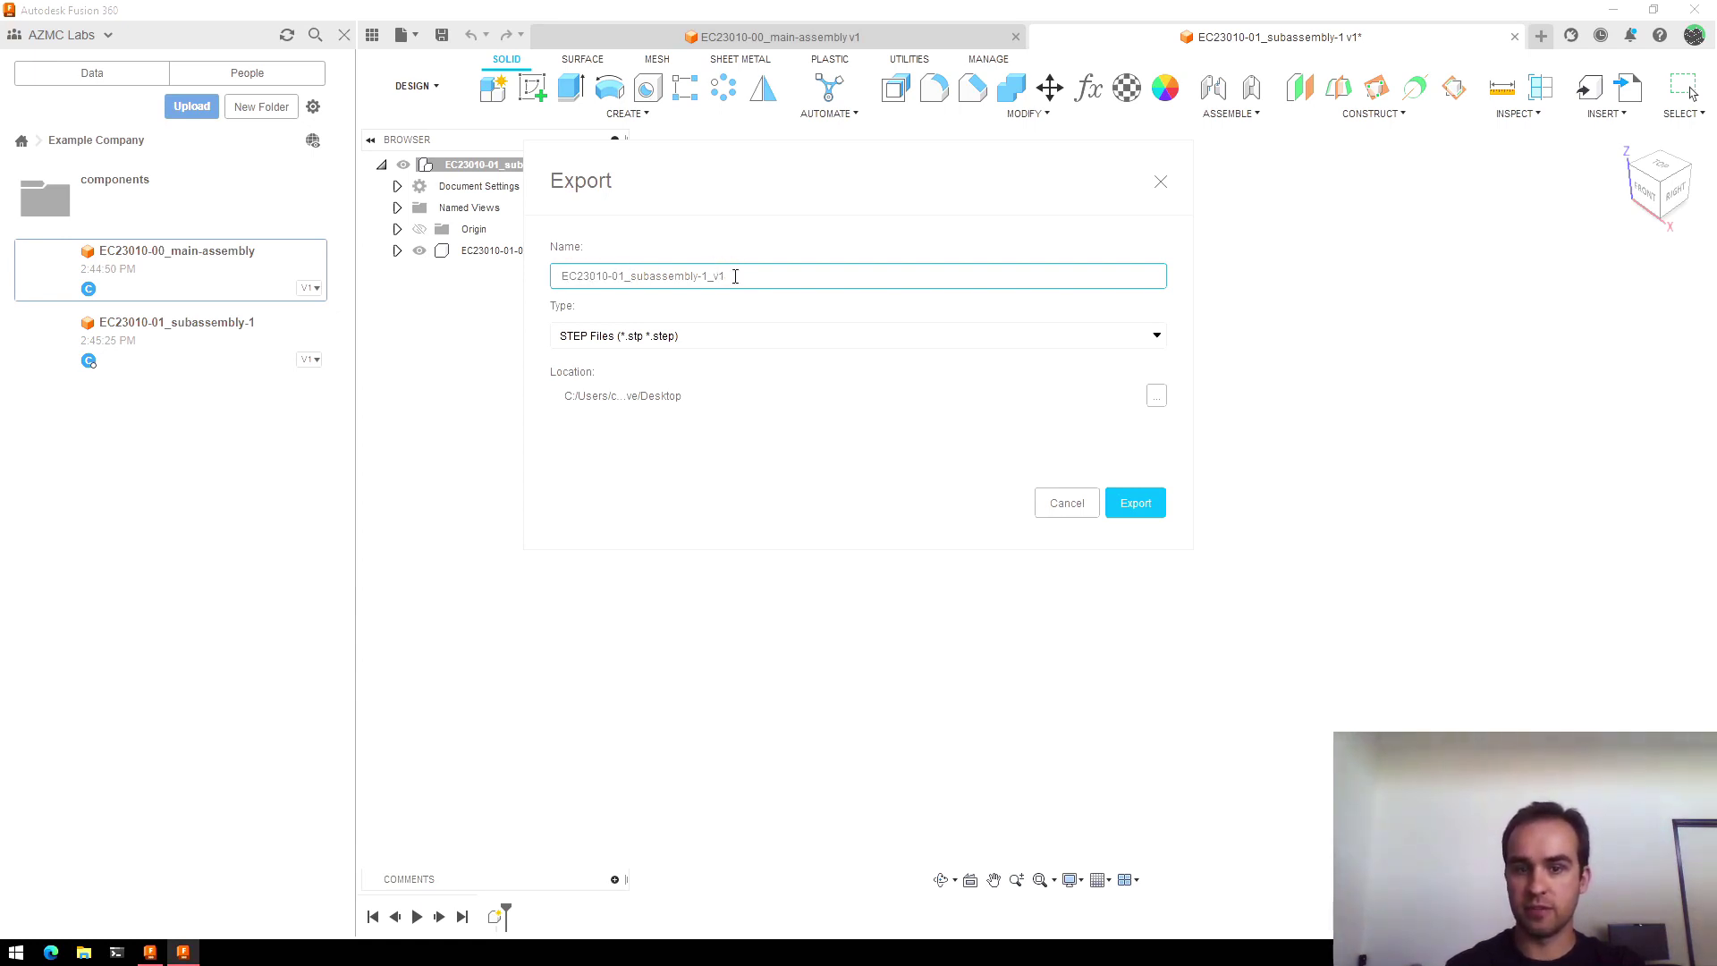
pyautogui.click(1061, 504)
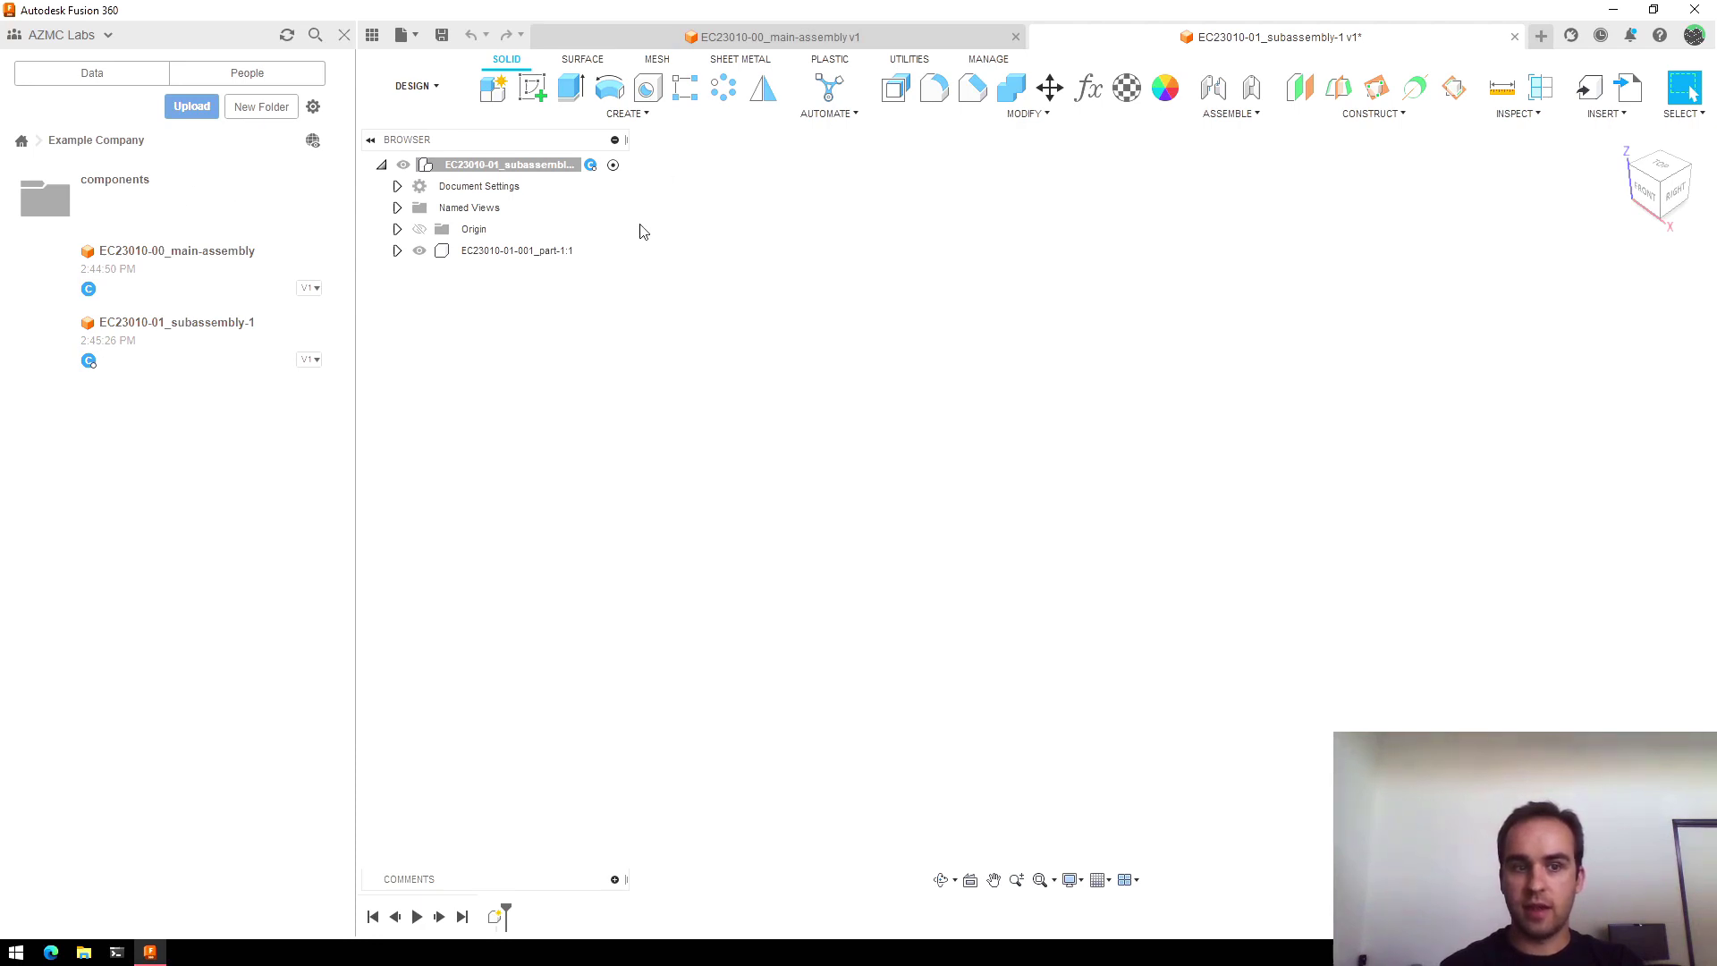
pyautogui.click(156, 266)
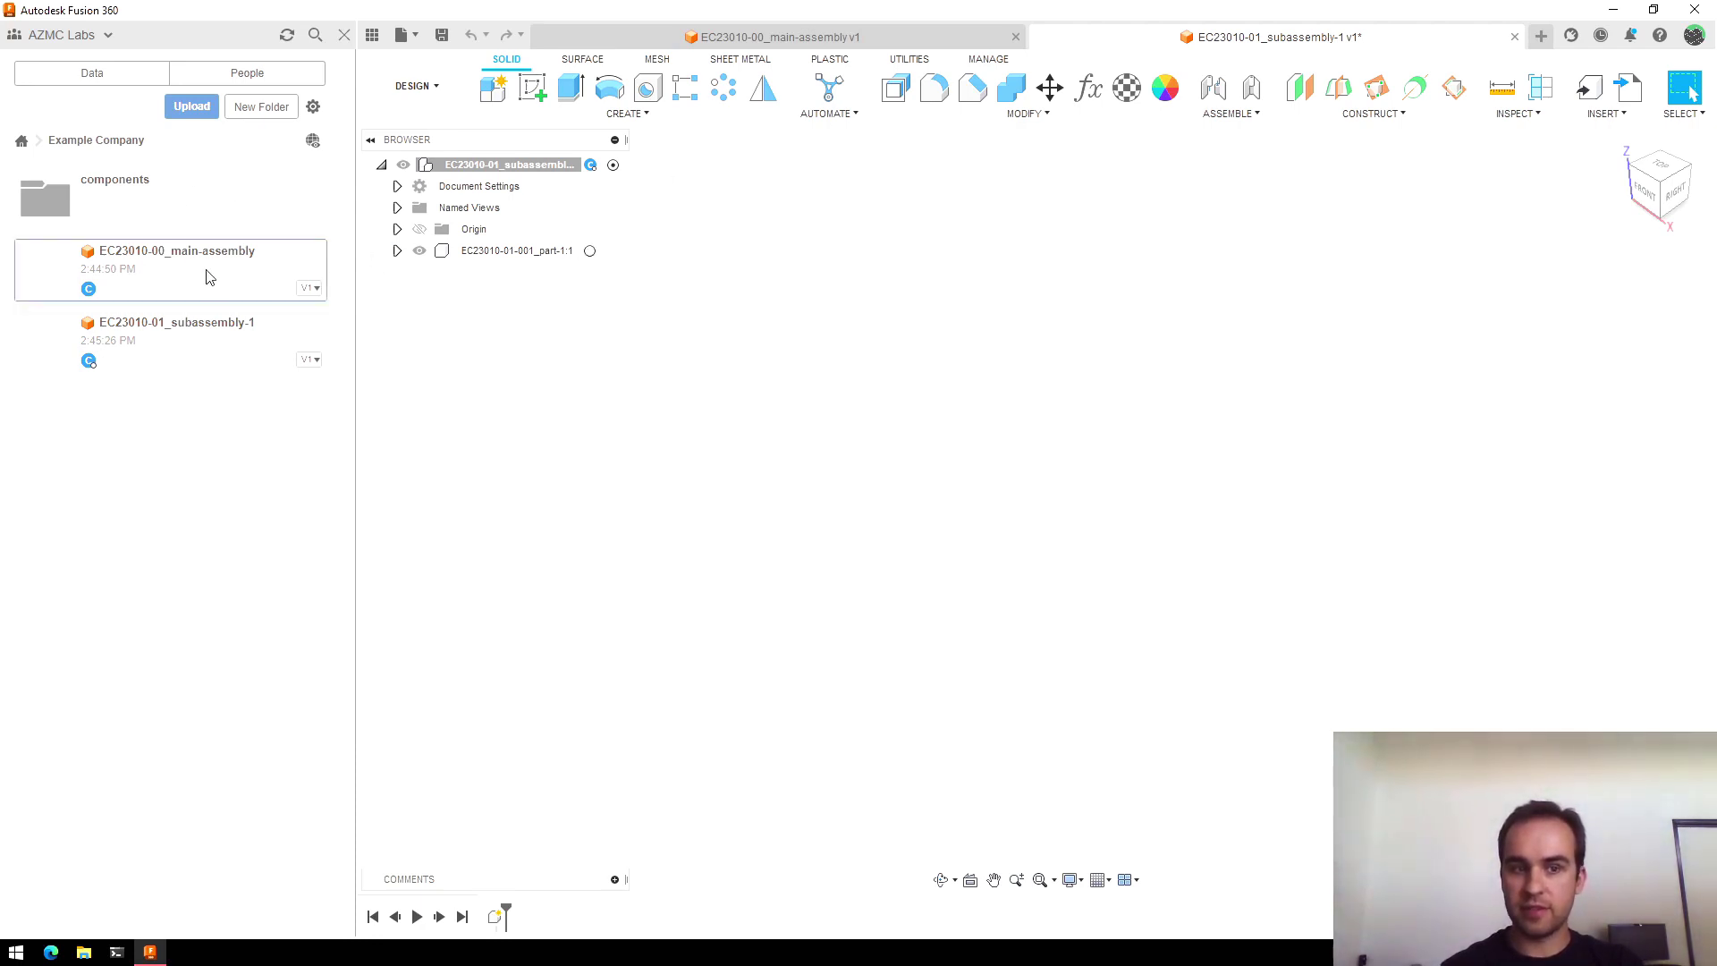
pyautogui.click(222, 349)
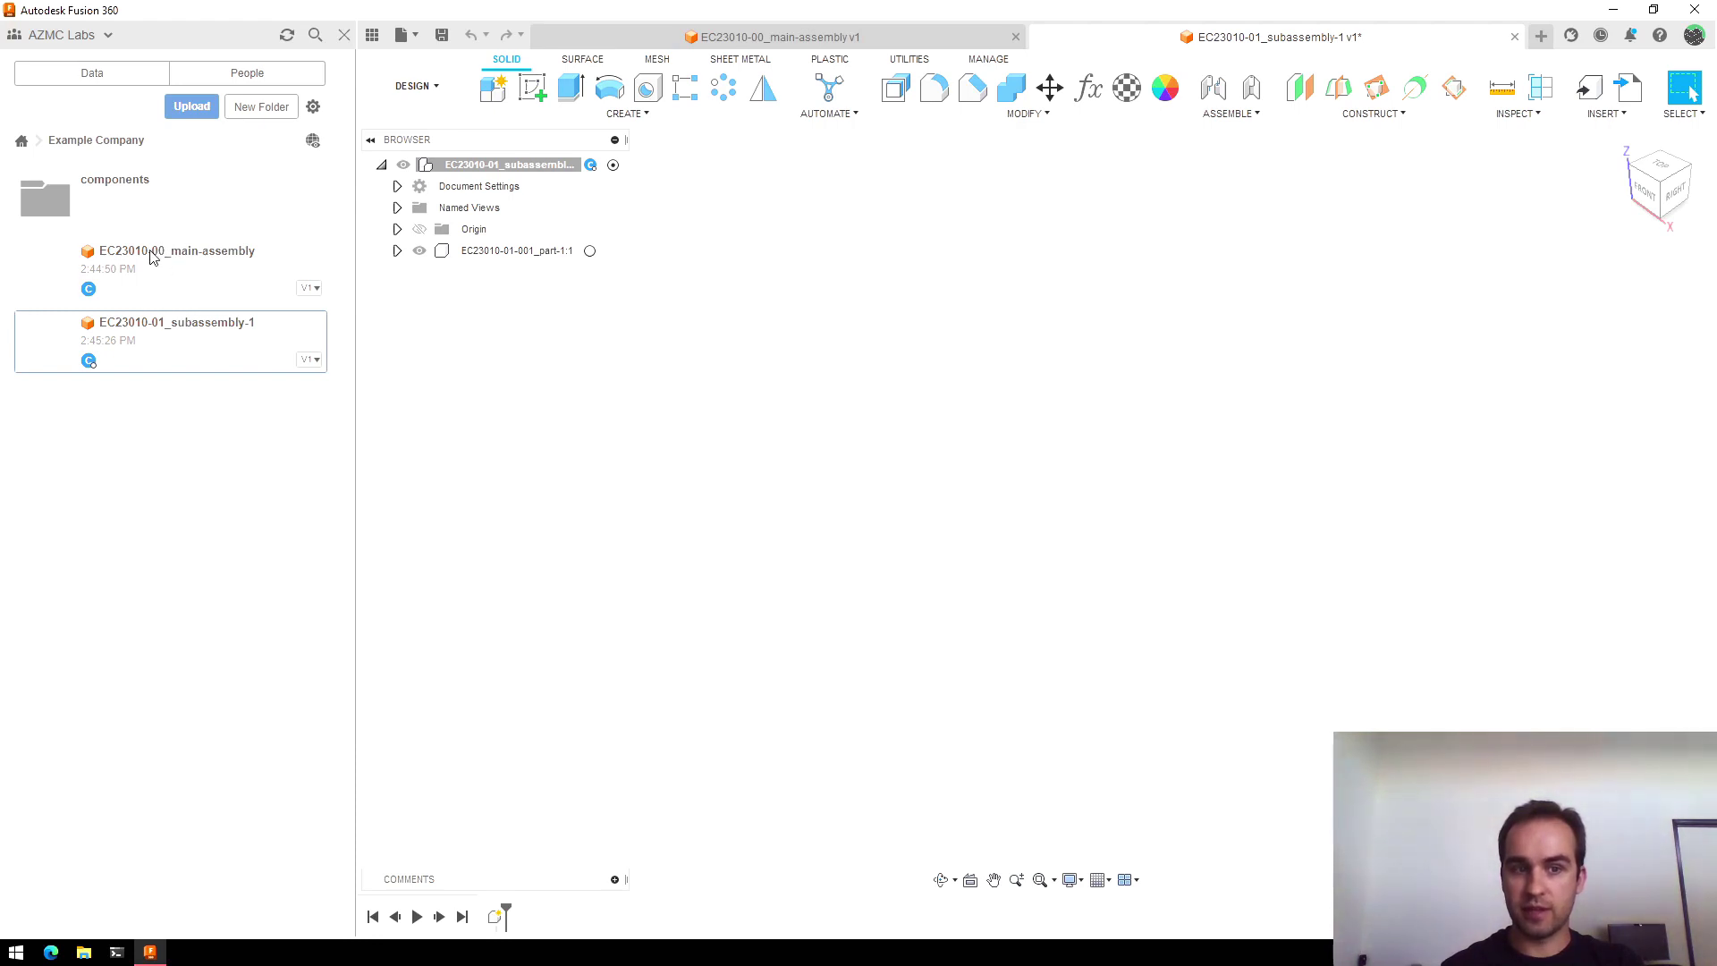
pyautogui.click(239, 259)
pyautogui.click(207, 357)
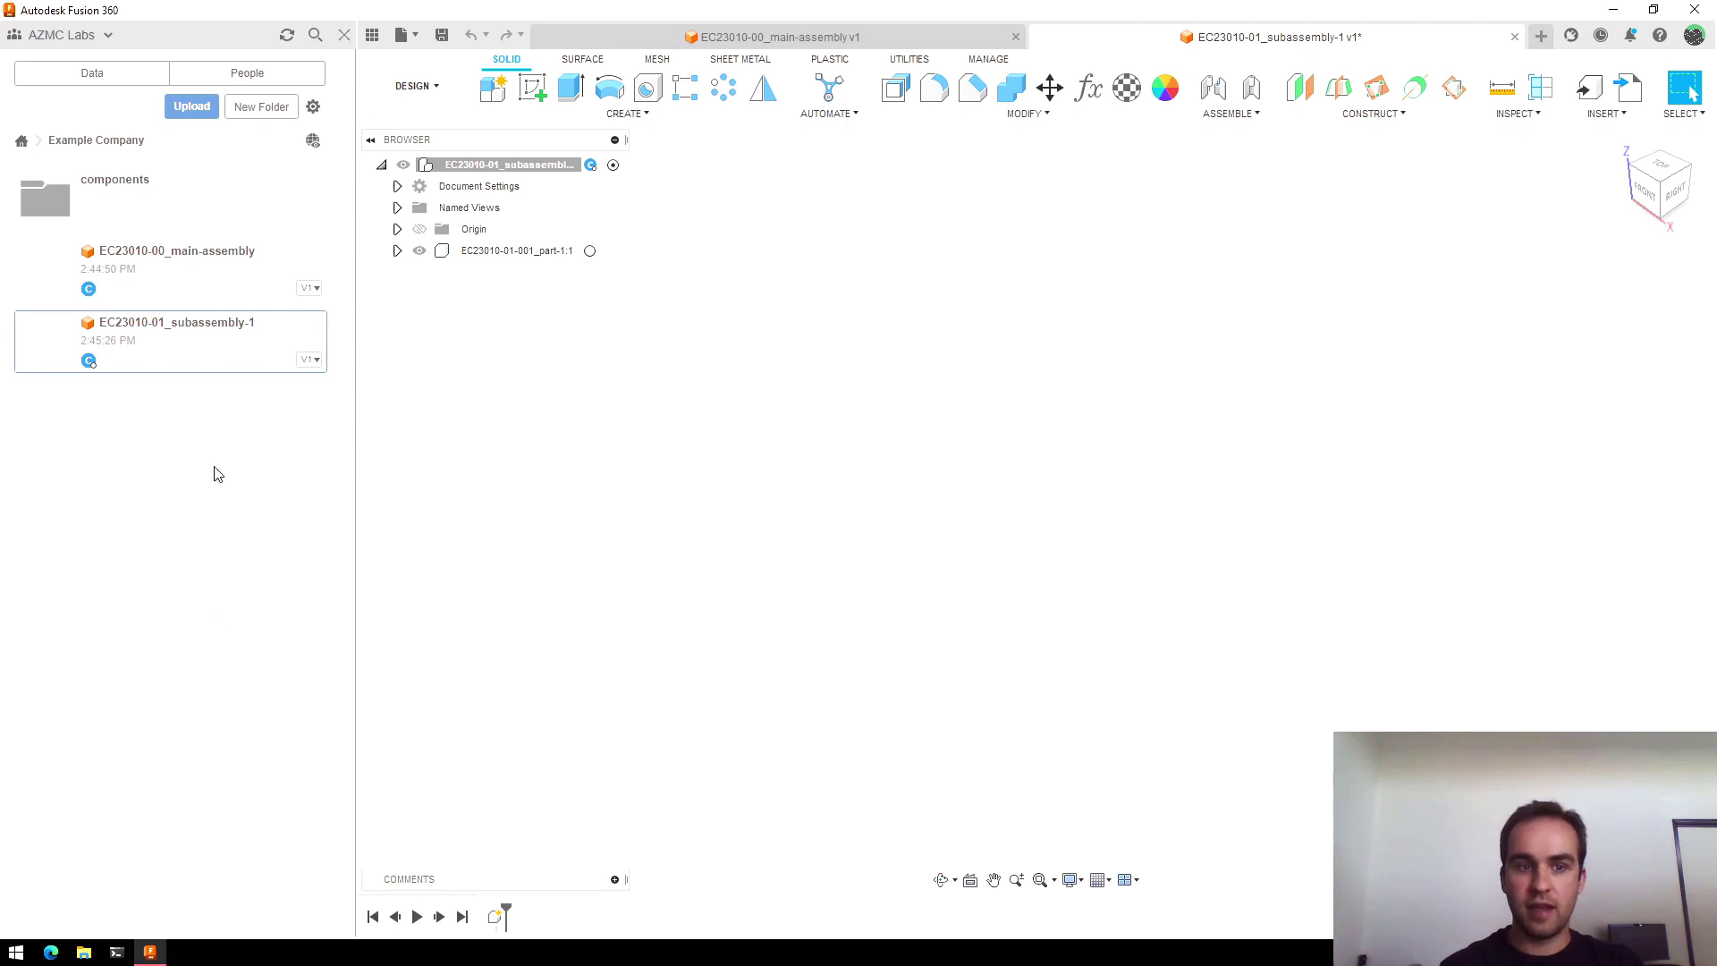
pyautogui.click(170, 338)
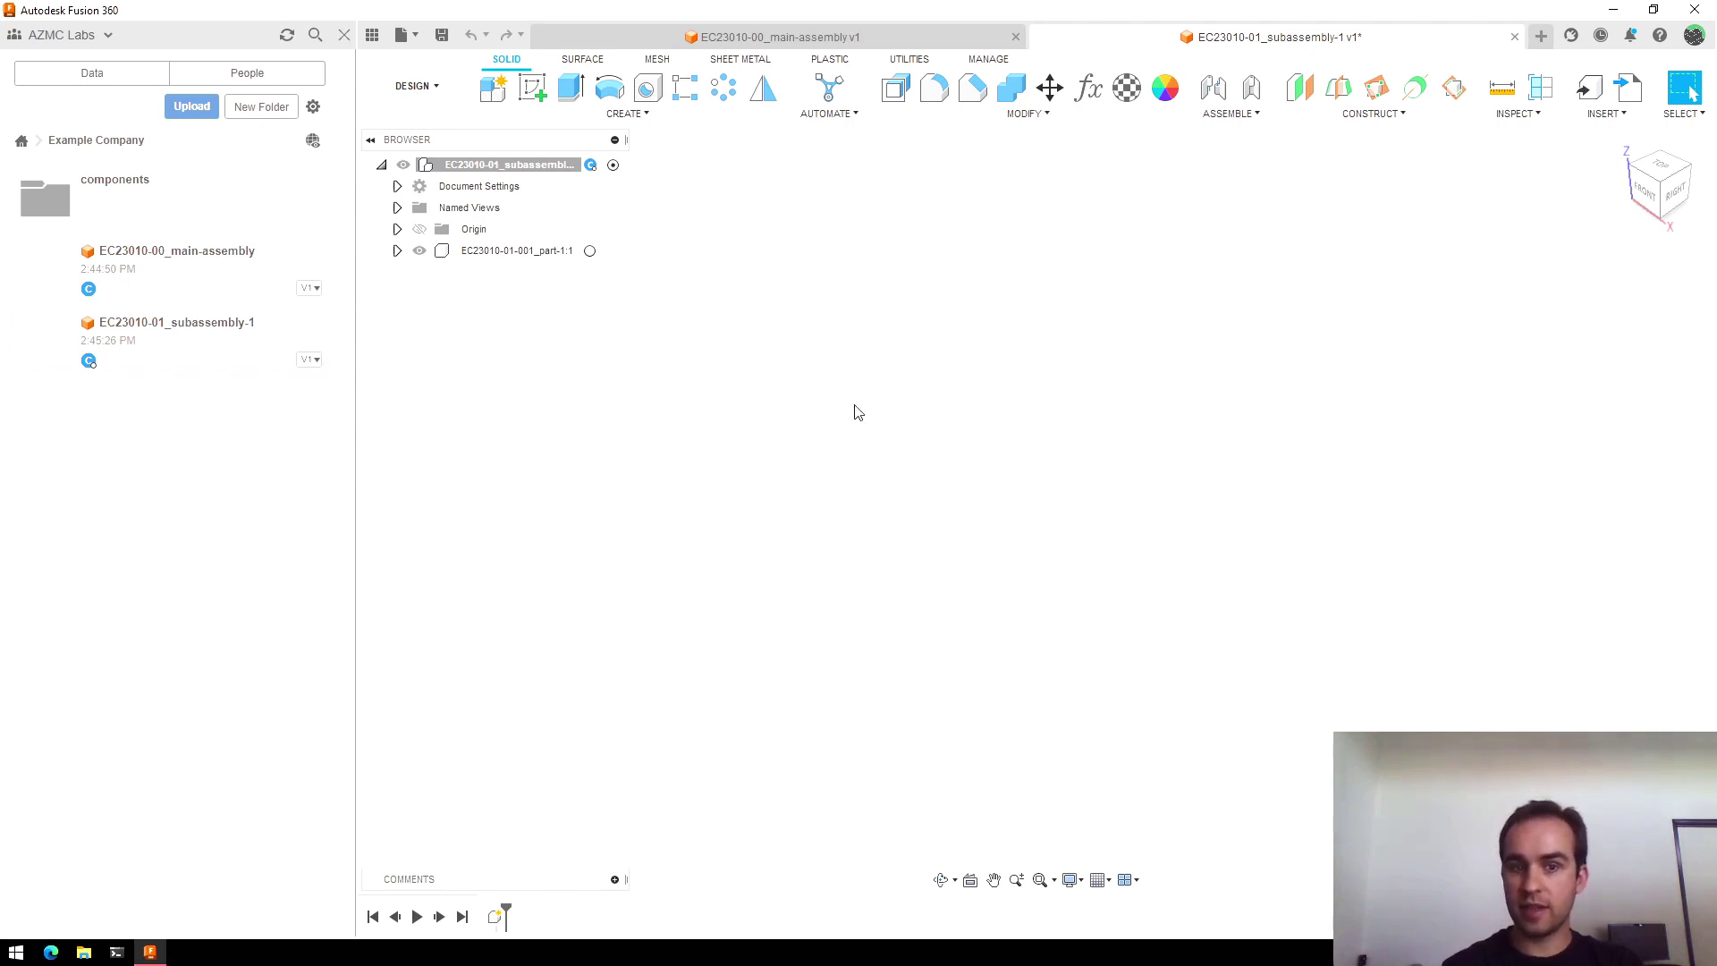